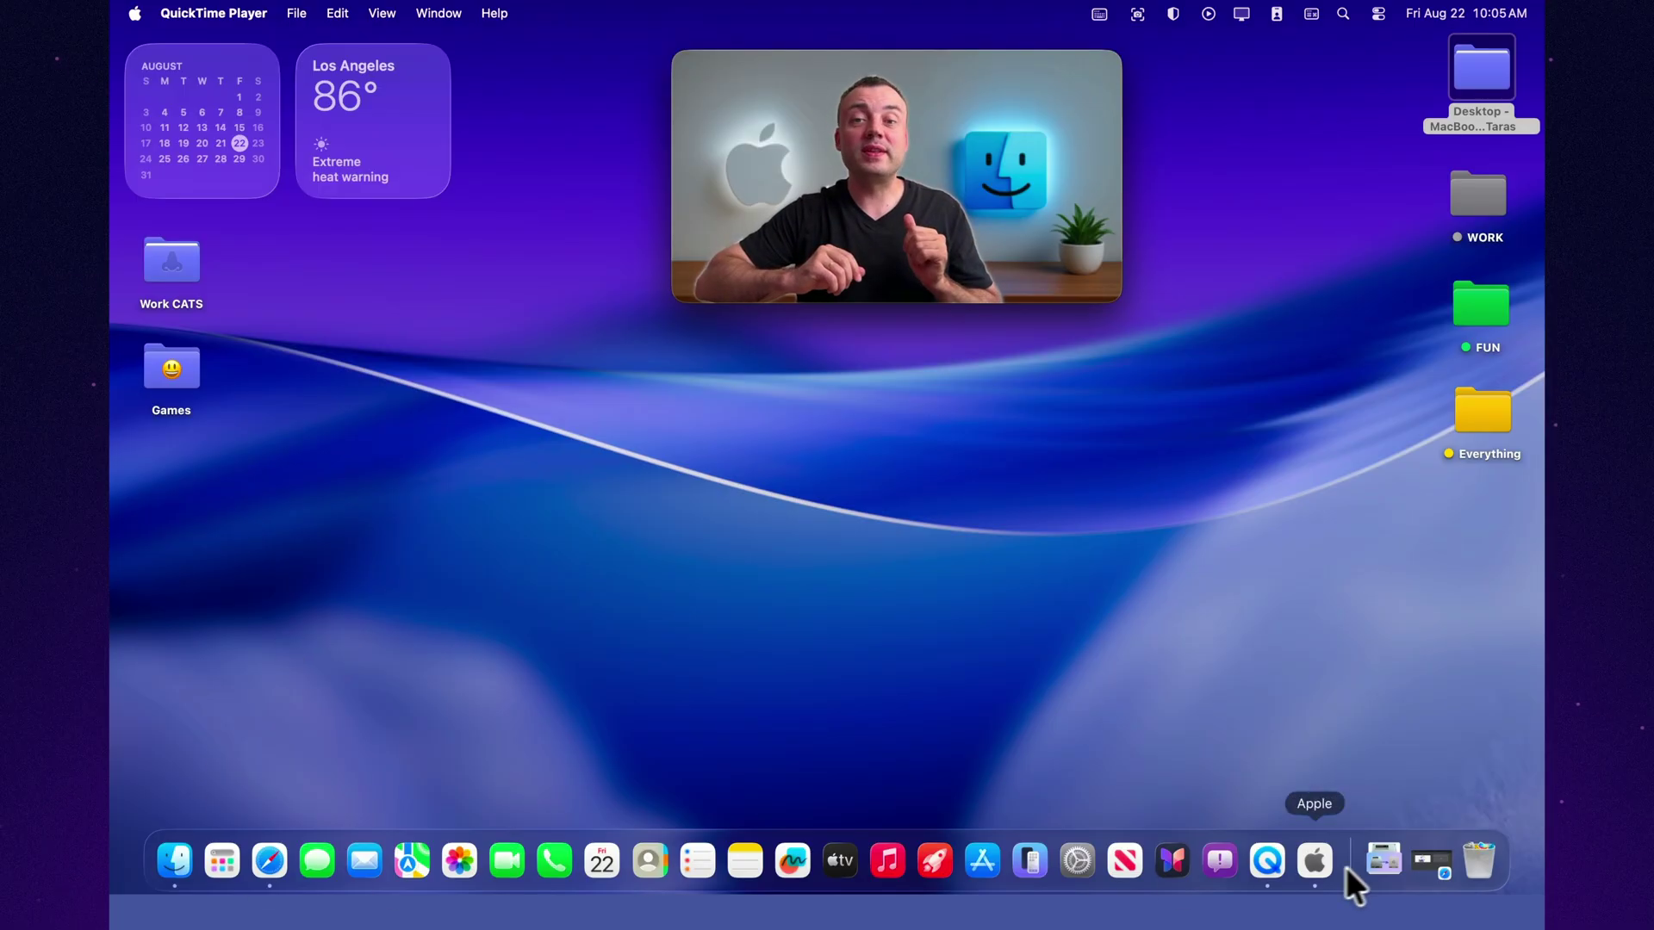
- Restore the Safari window and review the Privacy settings
left_click(1428, 865)
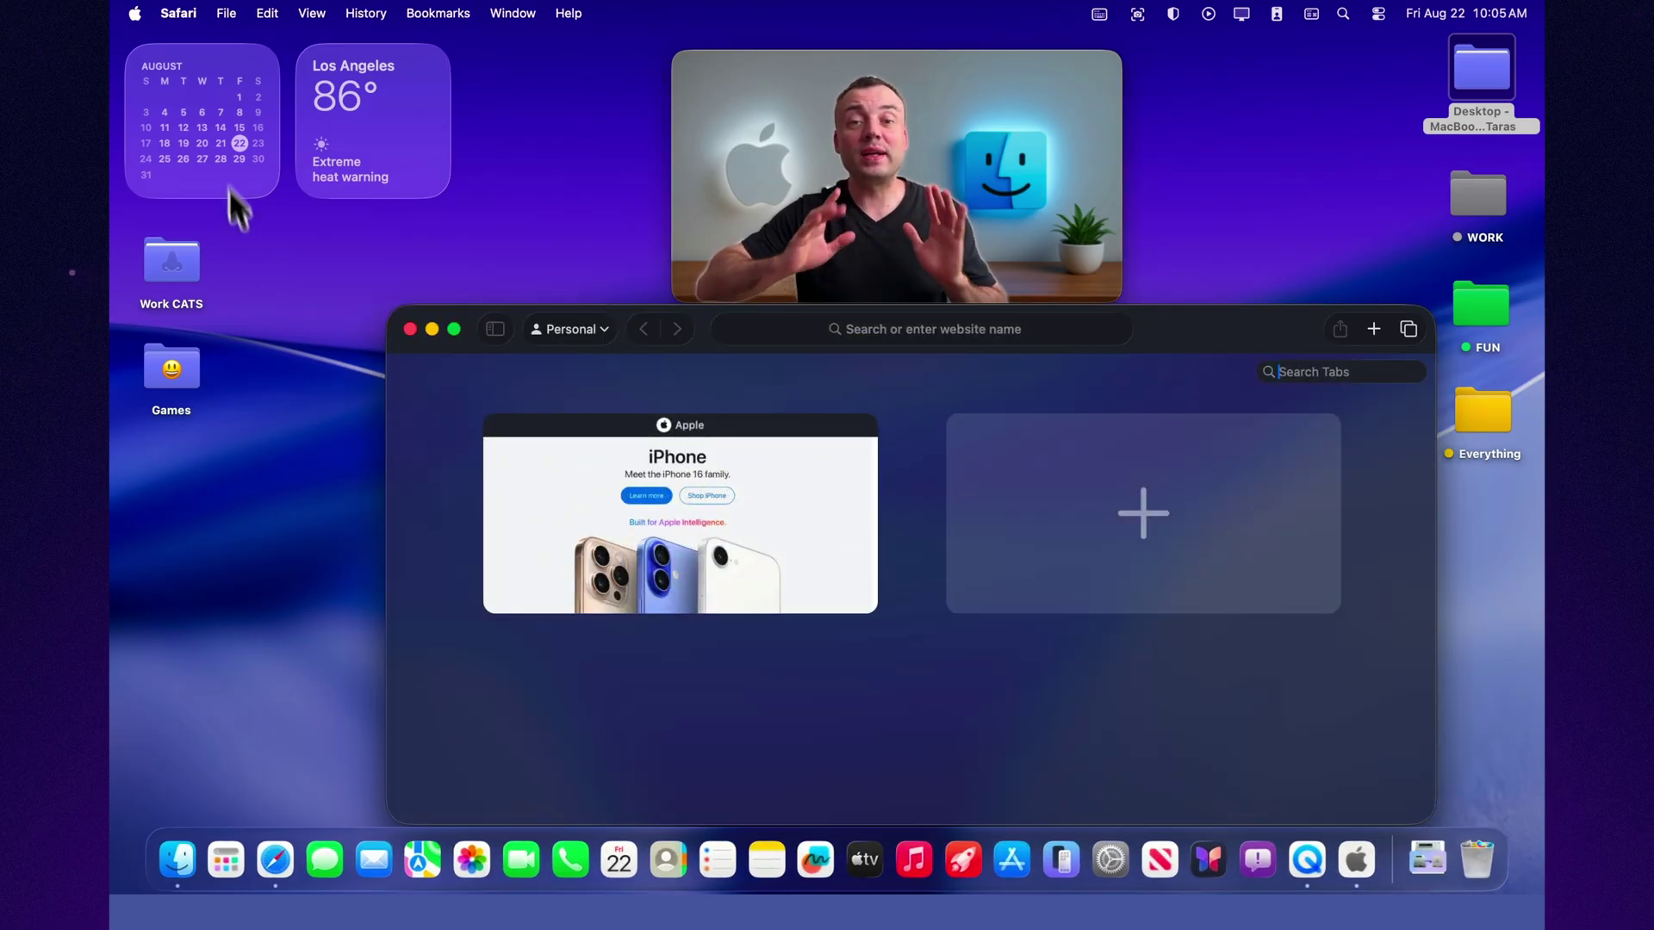
left_click(188, 18)
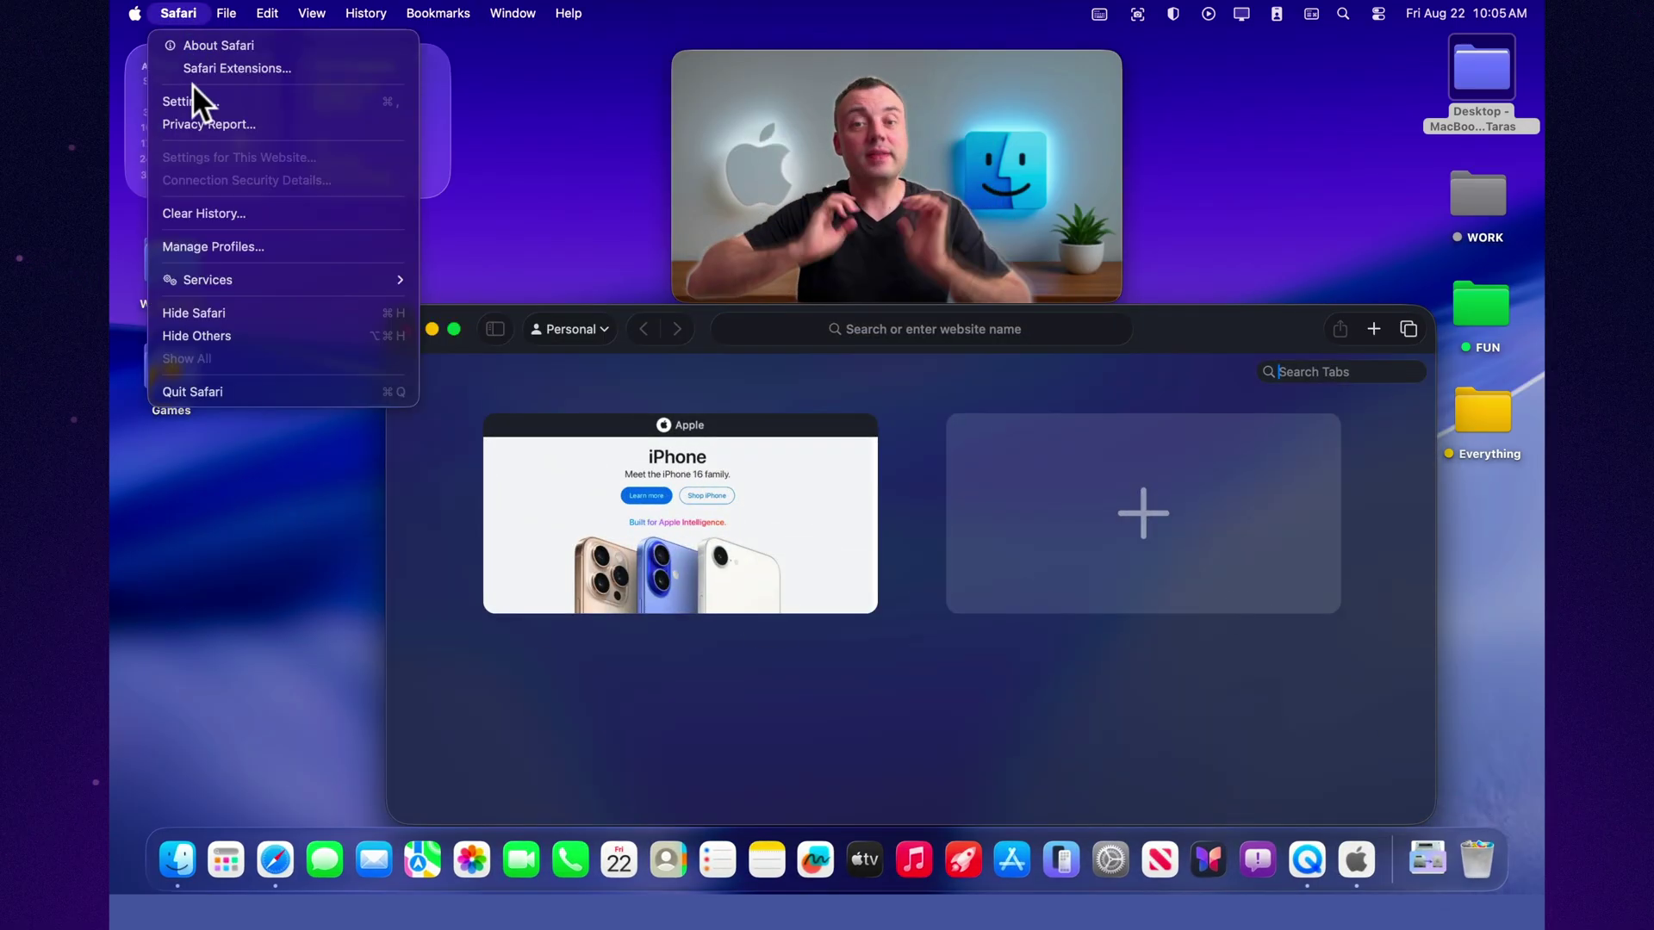
left_click(185, 101)
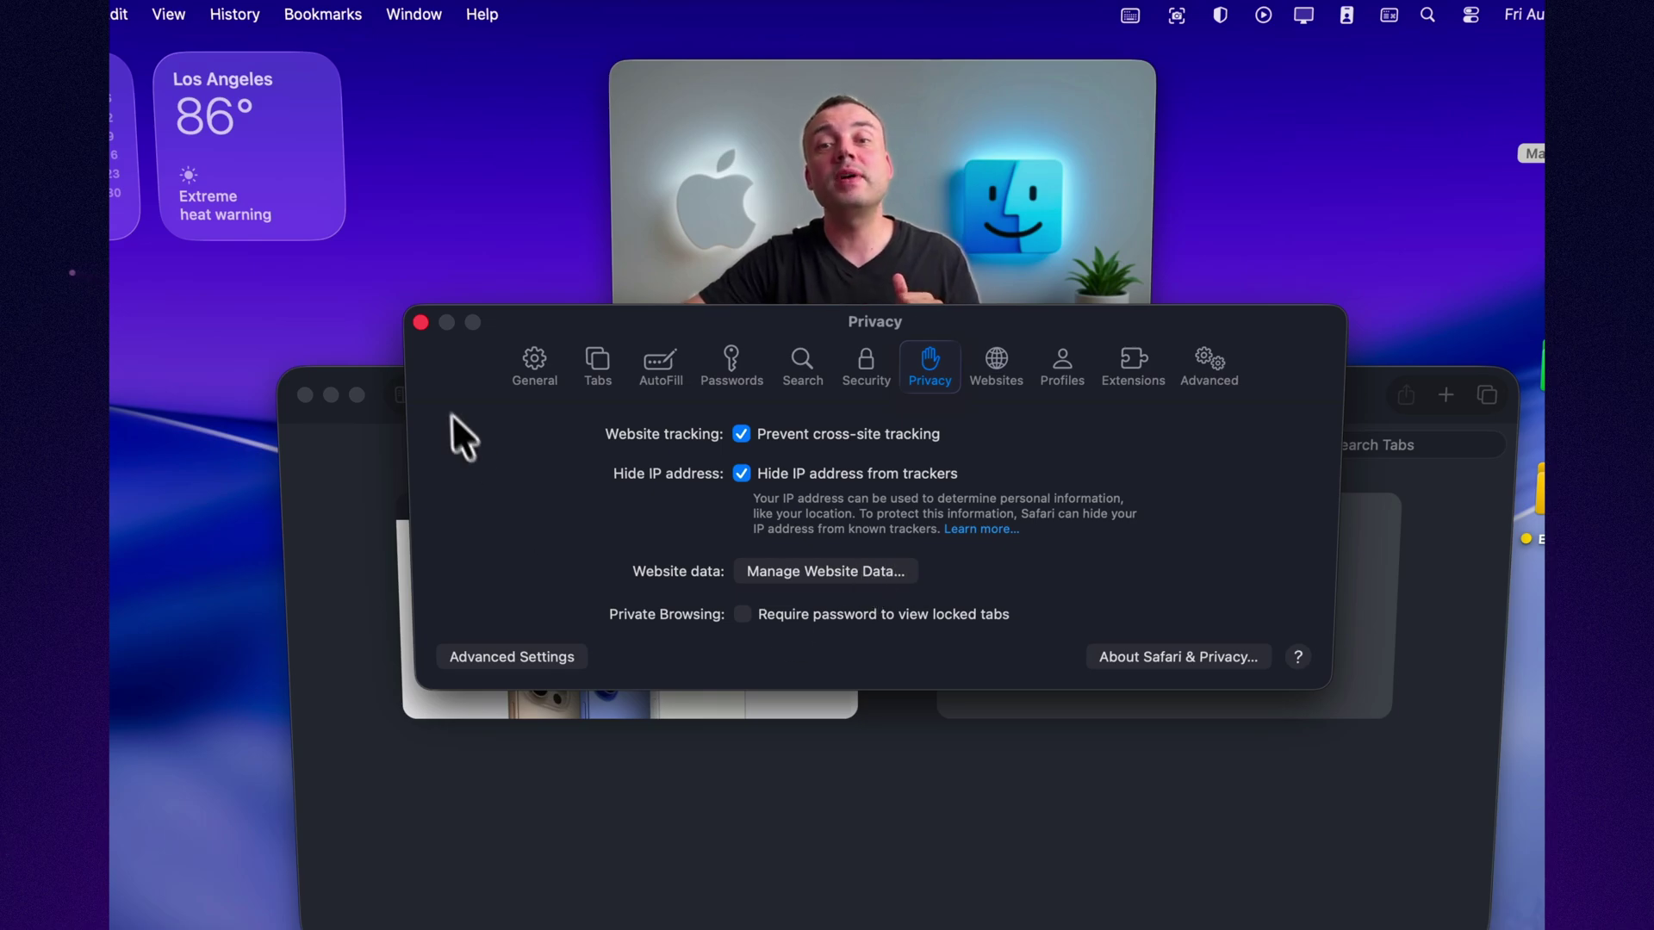
left_click(420, 323)
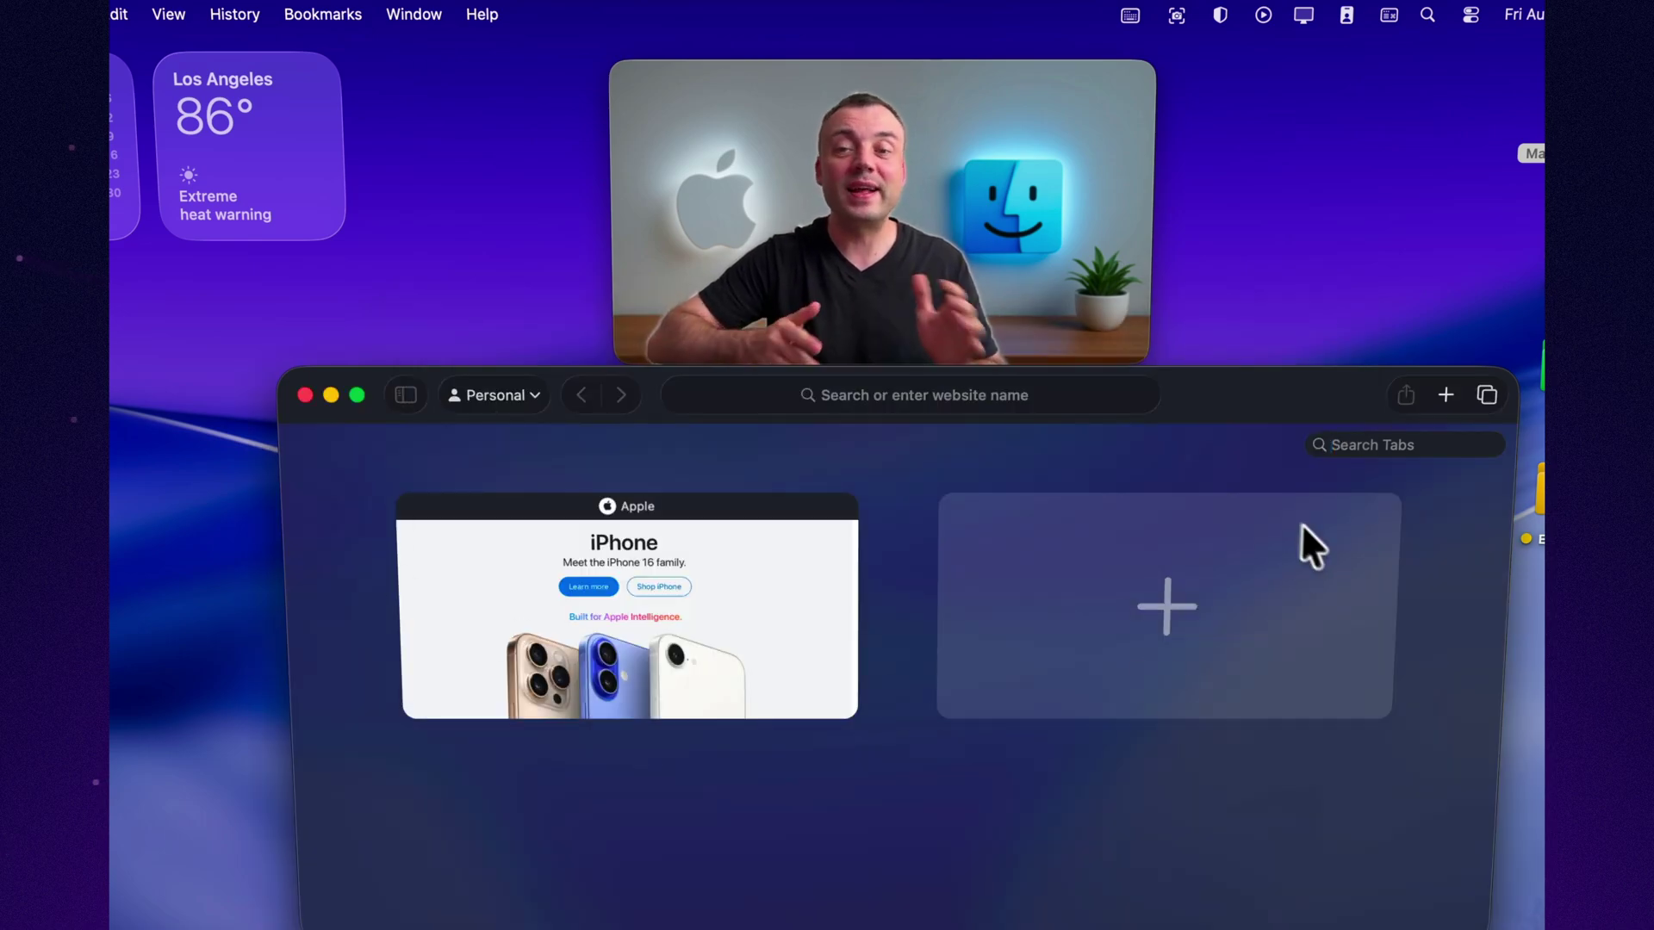
- Add the Privacy Report item to the toolbar, then switch to the apple.com tab
right_click(1305, 402)
left_click(1335, 411)
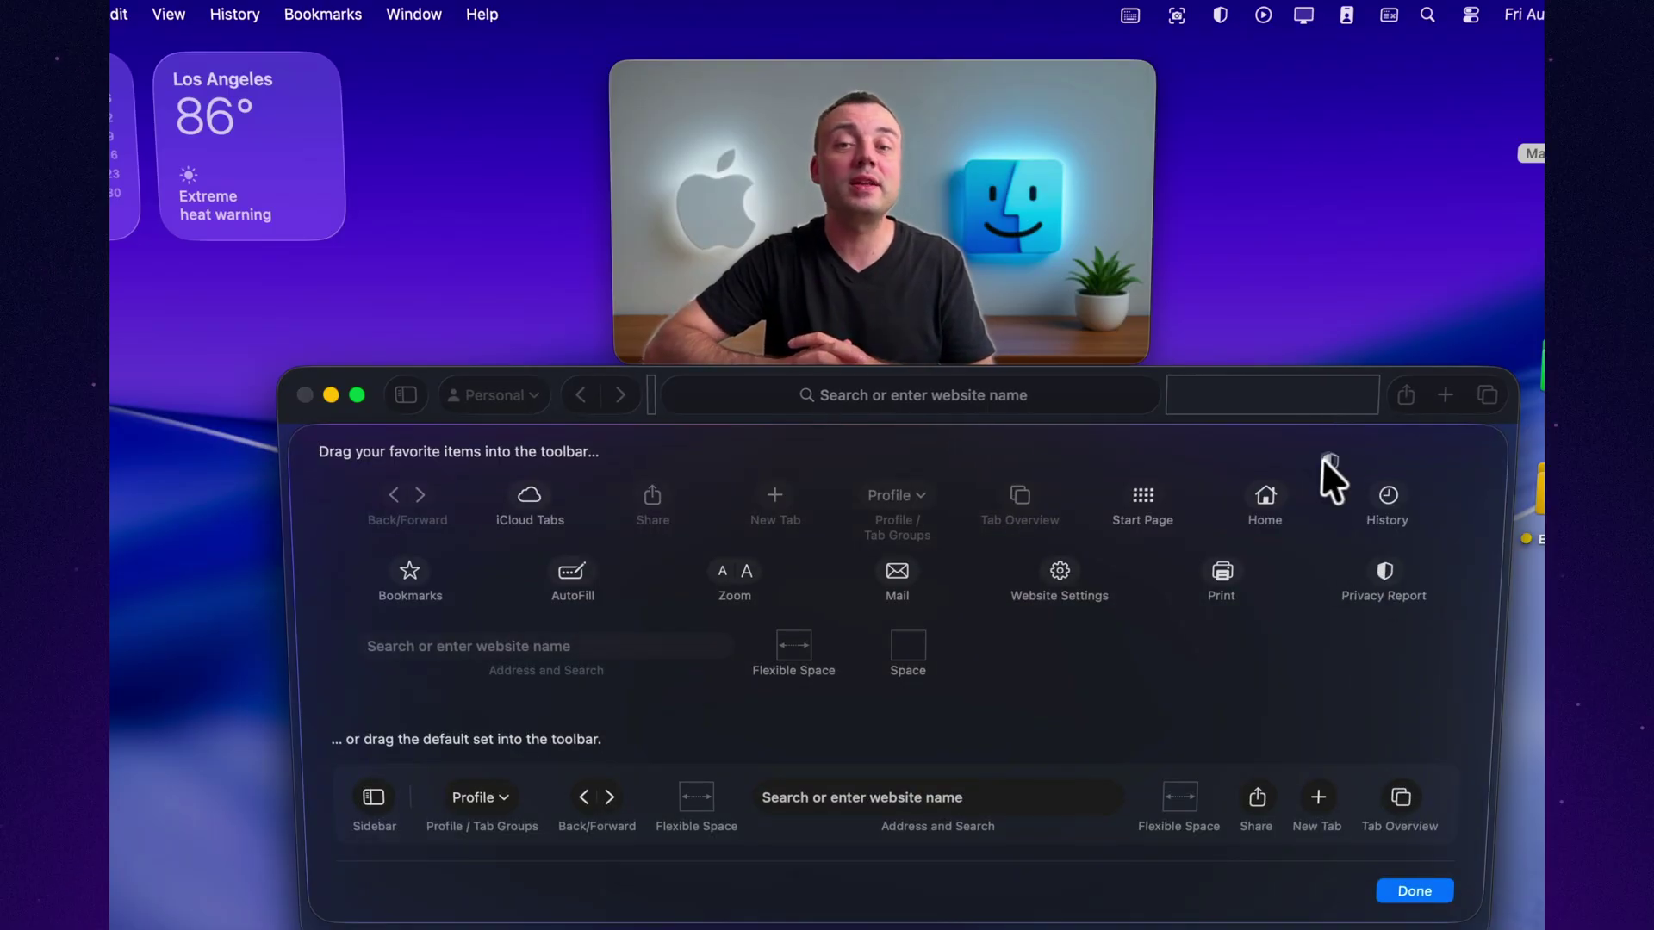
left_click_drag(1377, 396, 1369, 394)
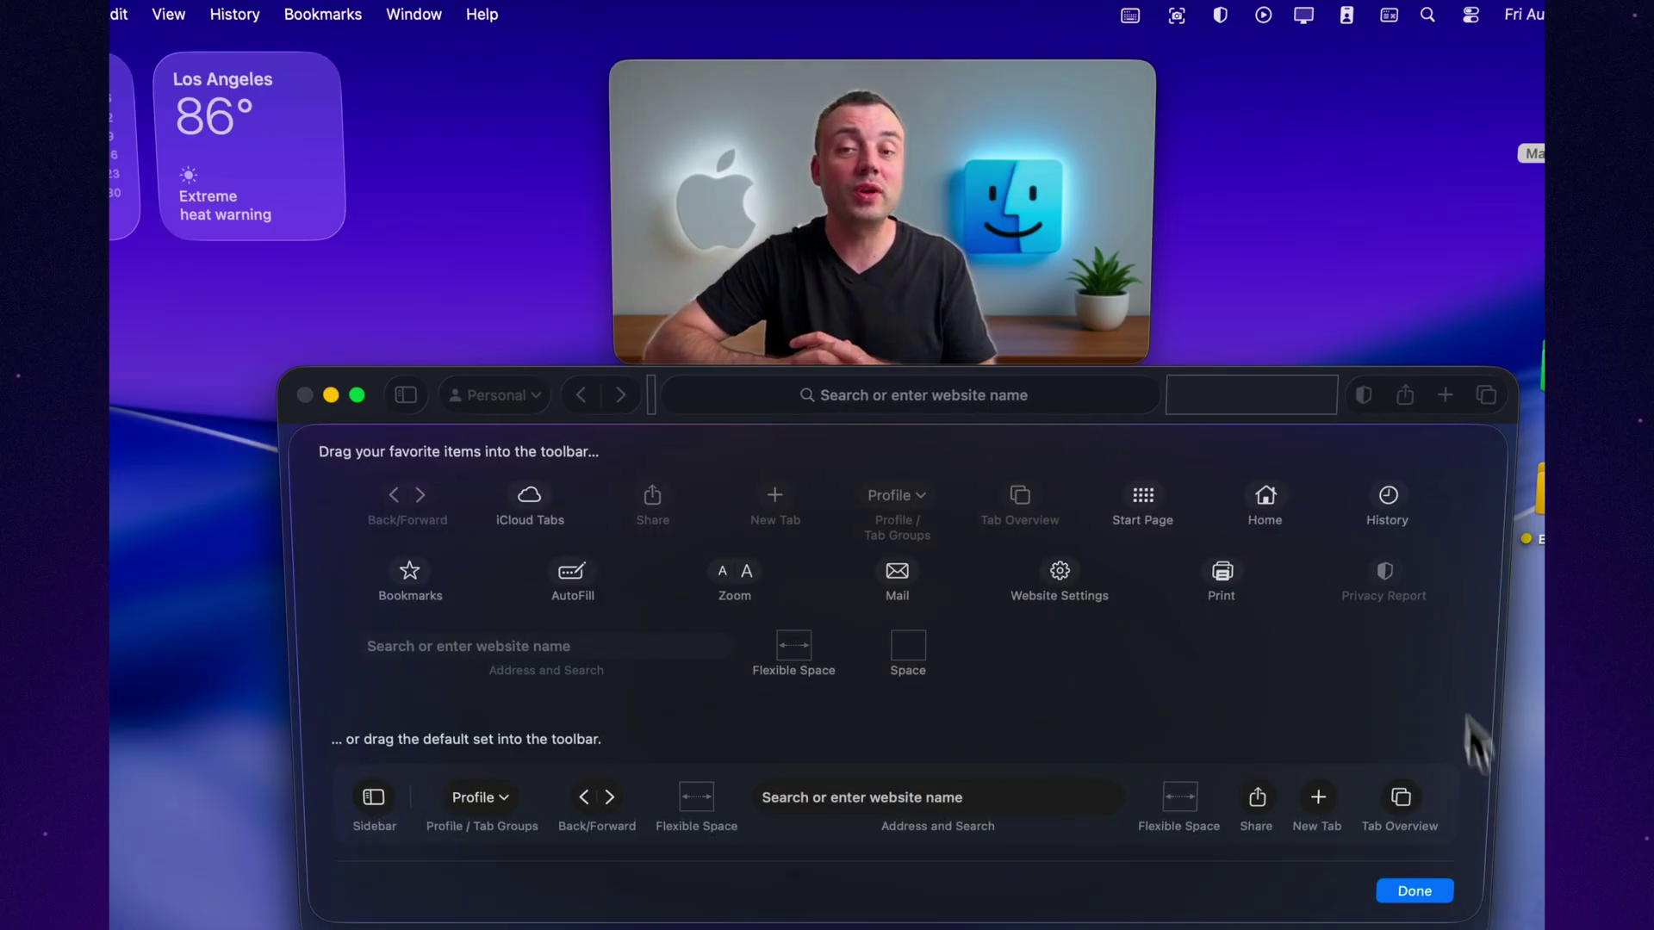
left_click(1429, 887)
left_click(757, 658)
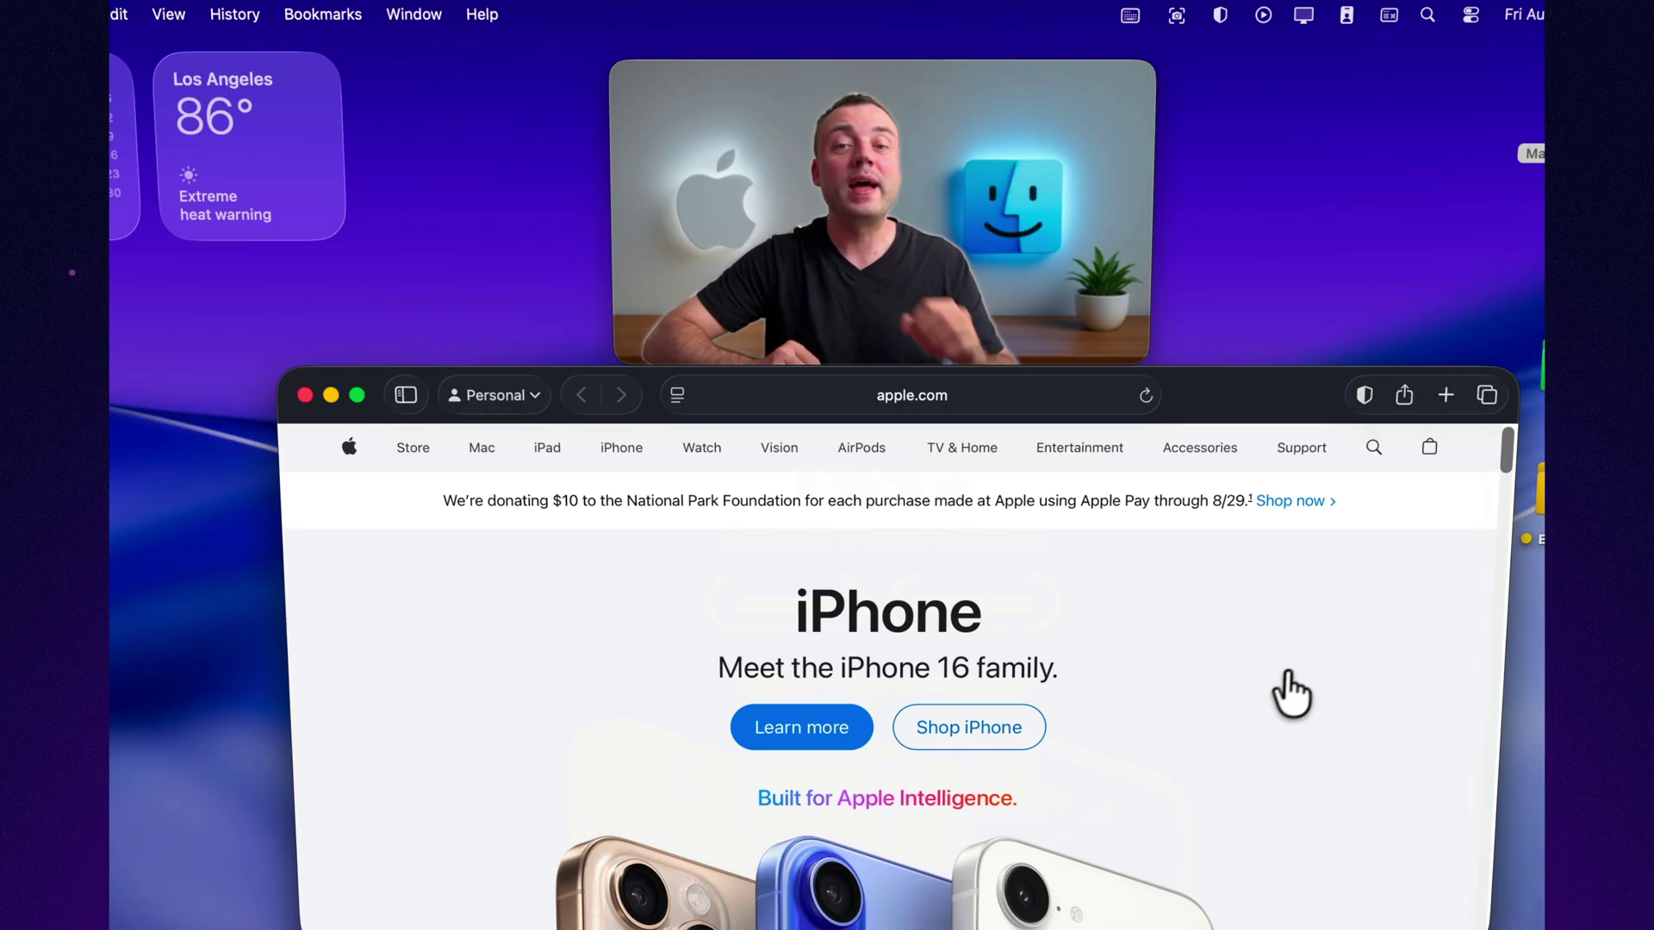
- Check apple.com's tracker summary, view the full 30-day Privacy Report, then close it
left_click(1363, 396)
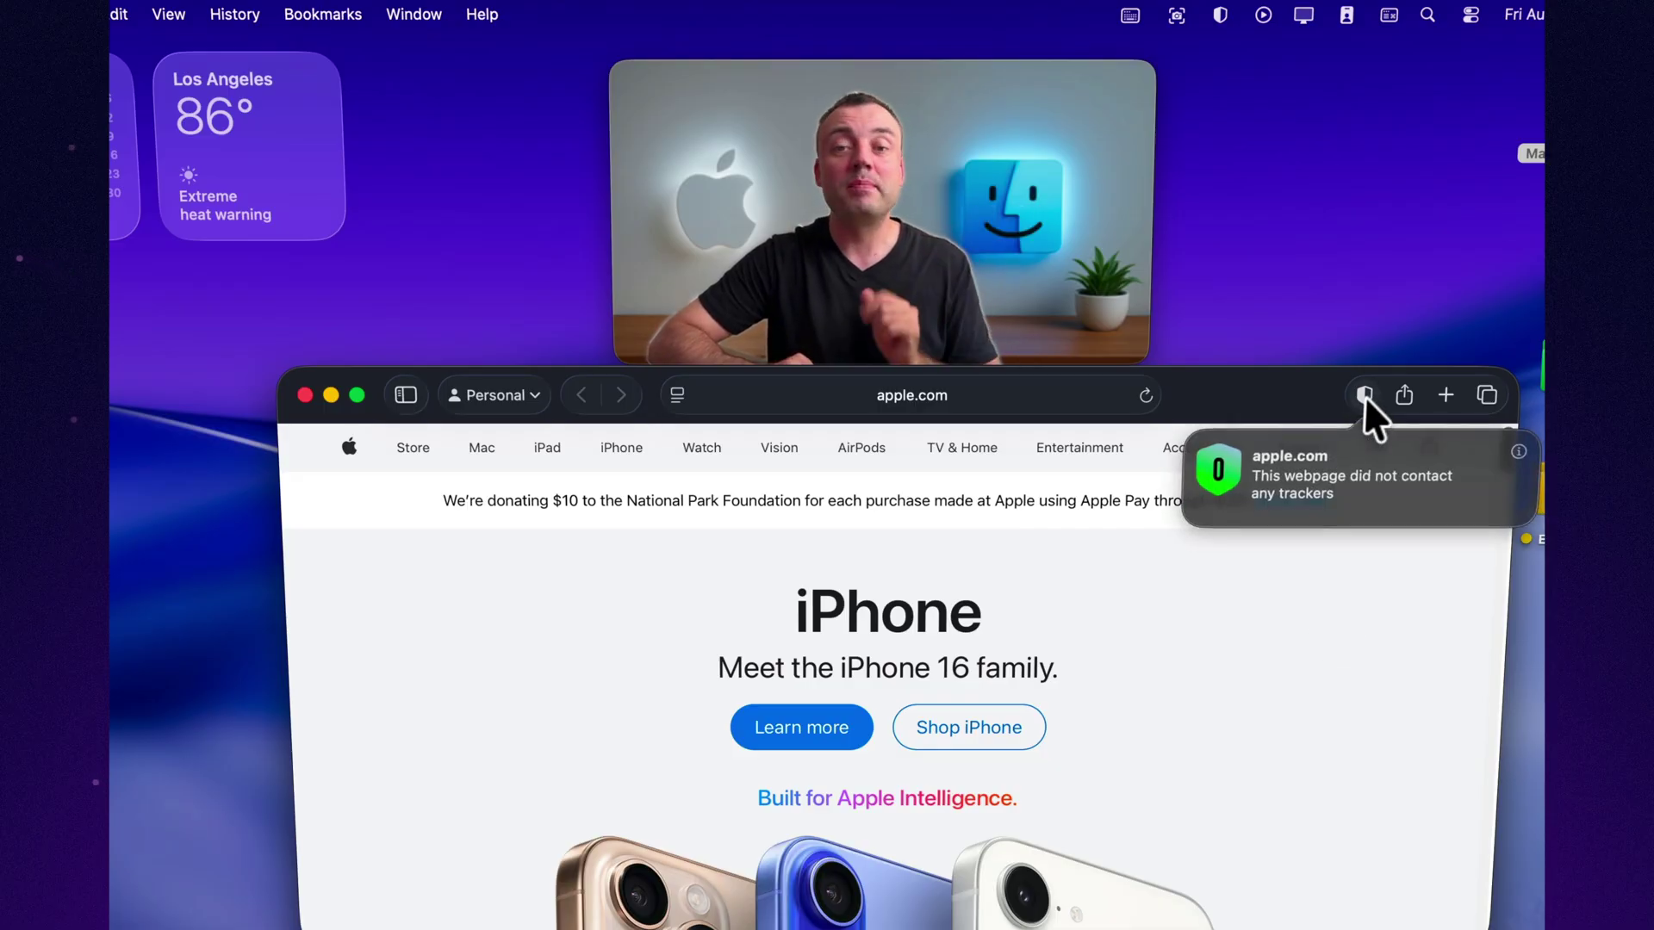
left_click(1517, 450)
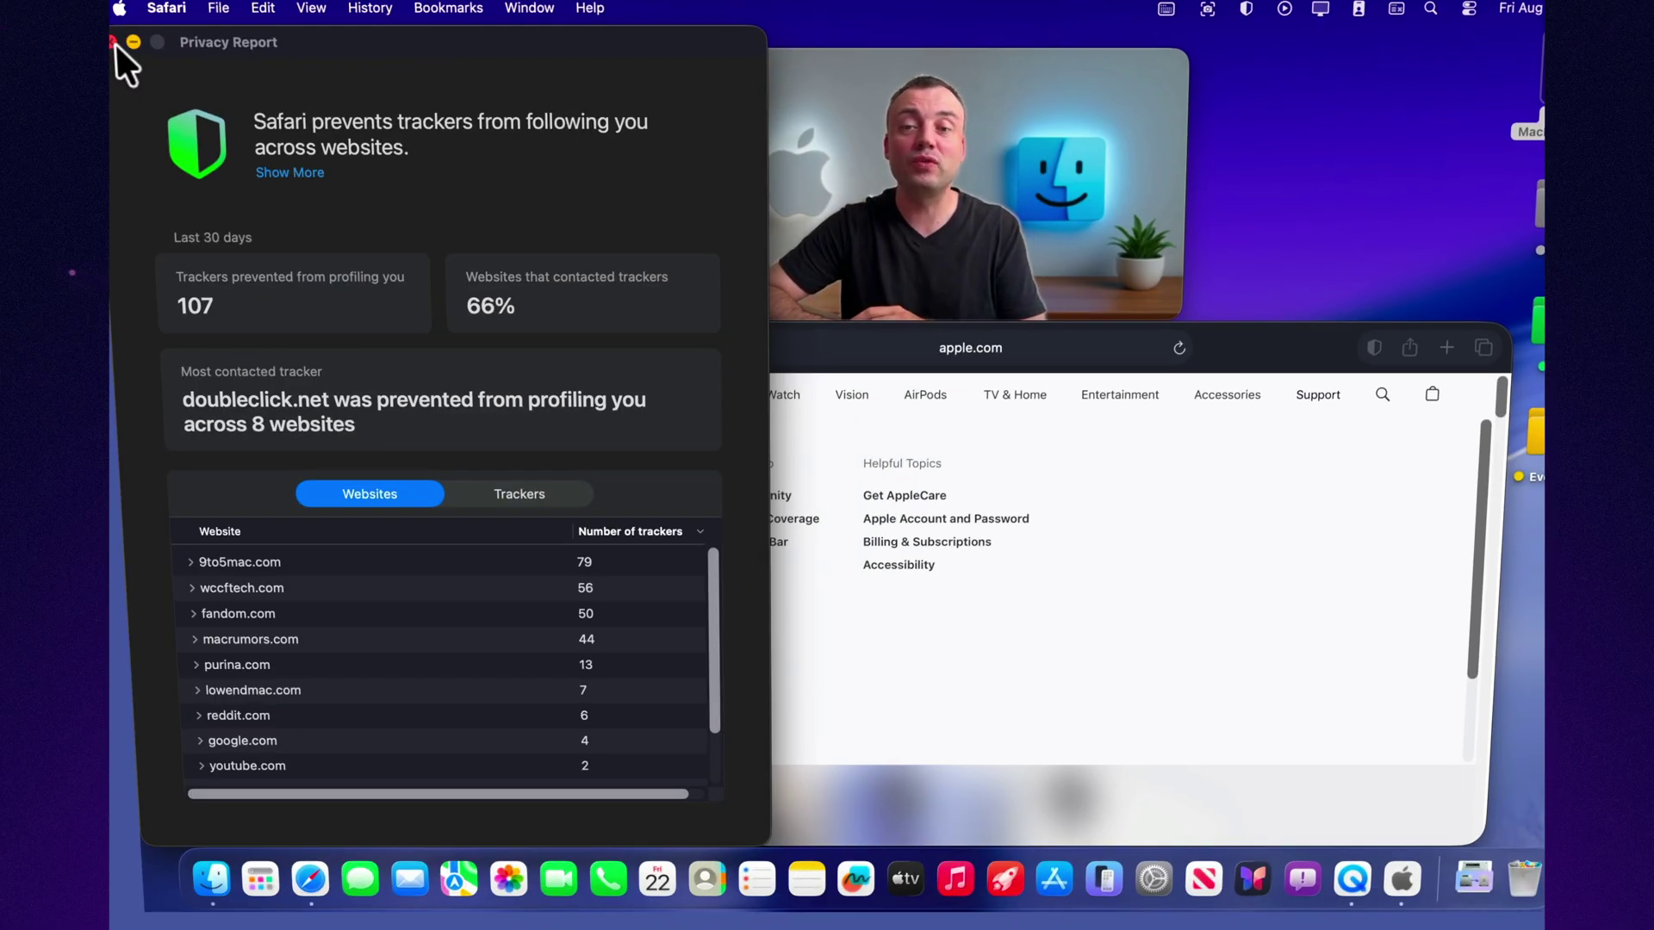
left_click(115, 43)
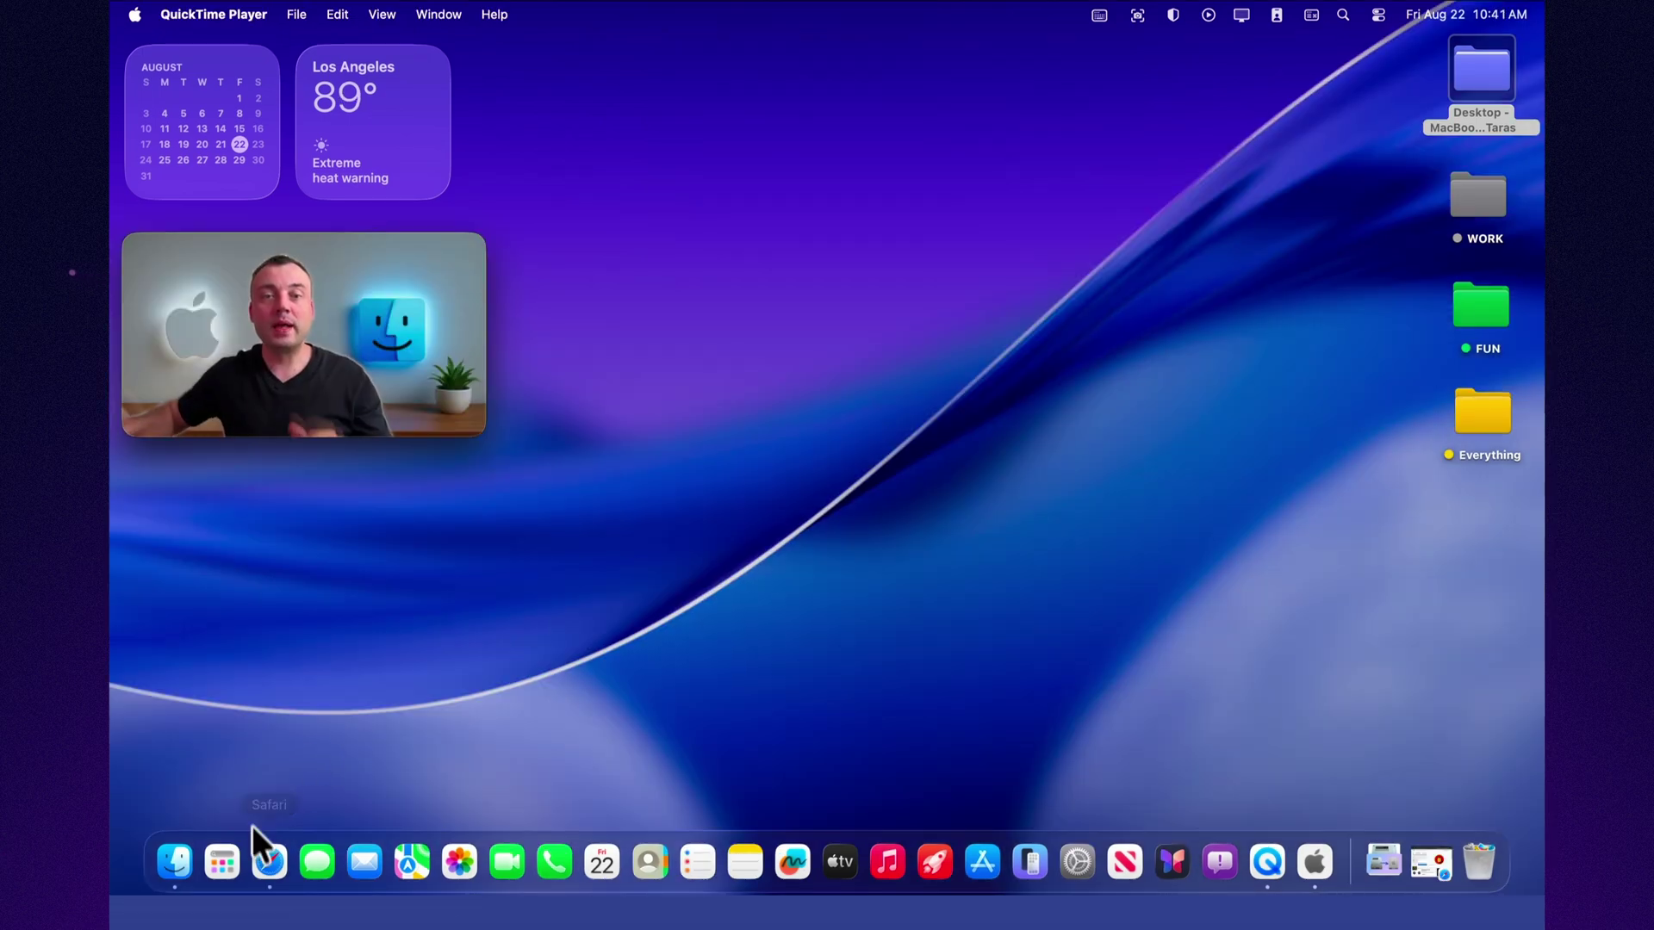
- Restore Safari, switch to the Unsplash HDR photos tab, and view the Venice canal photo enlarged
left_click(1423, 861)
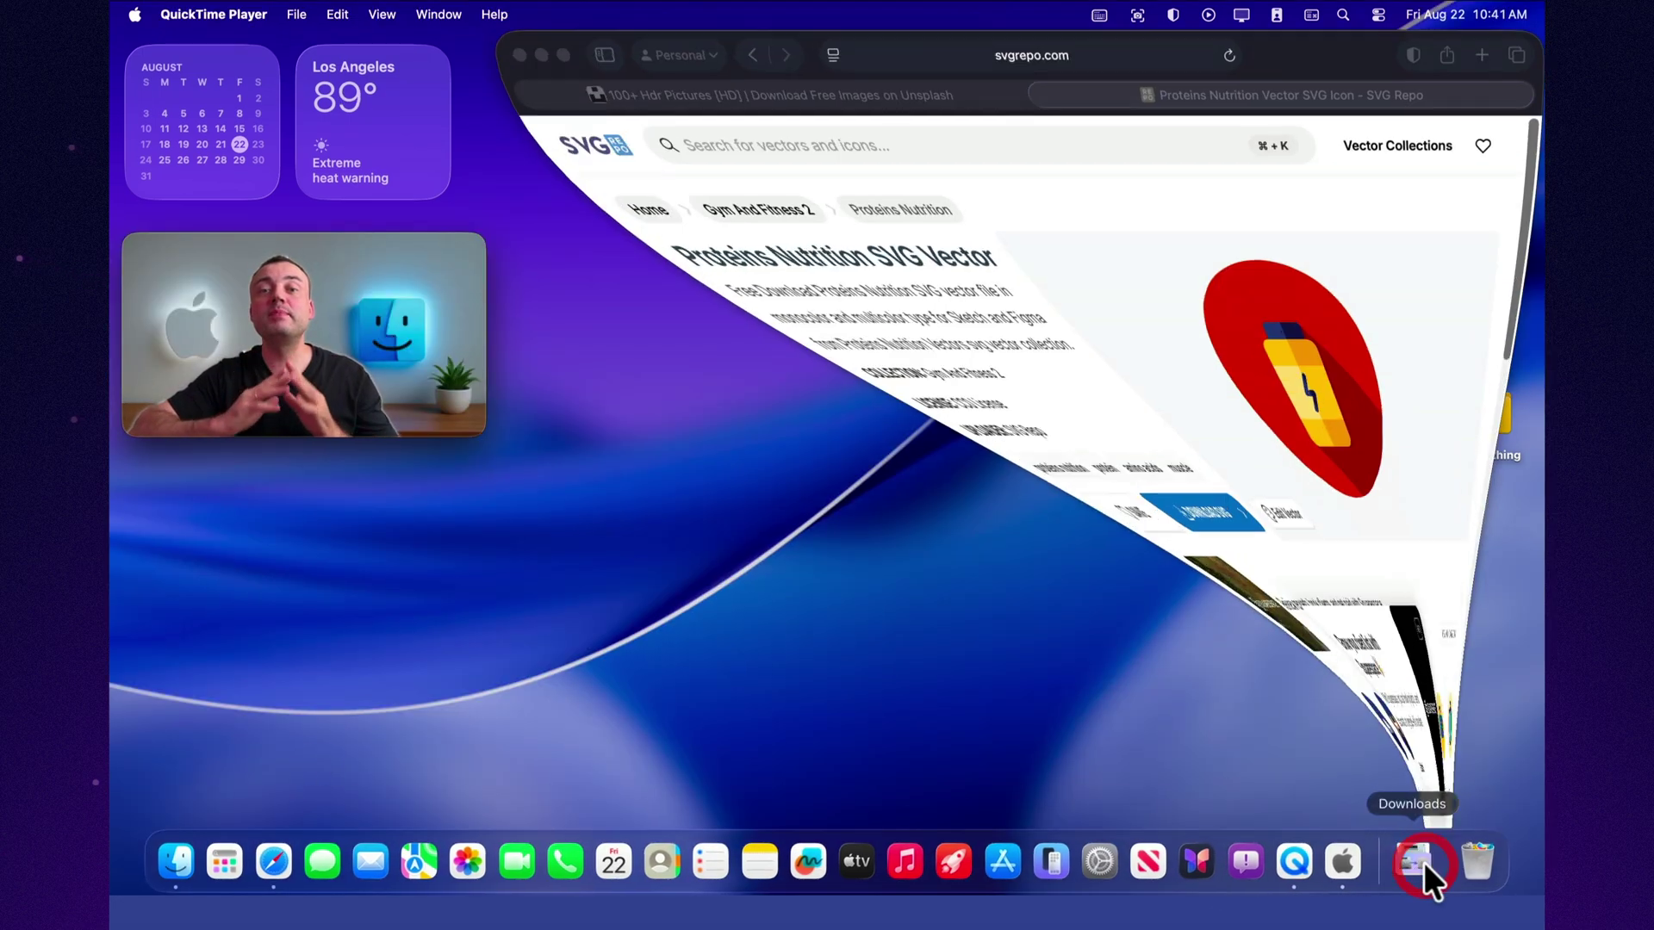
left_click(840, 88)
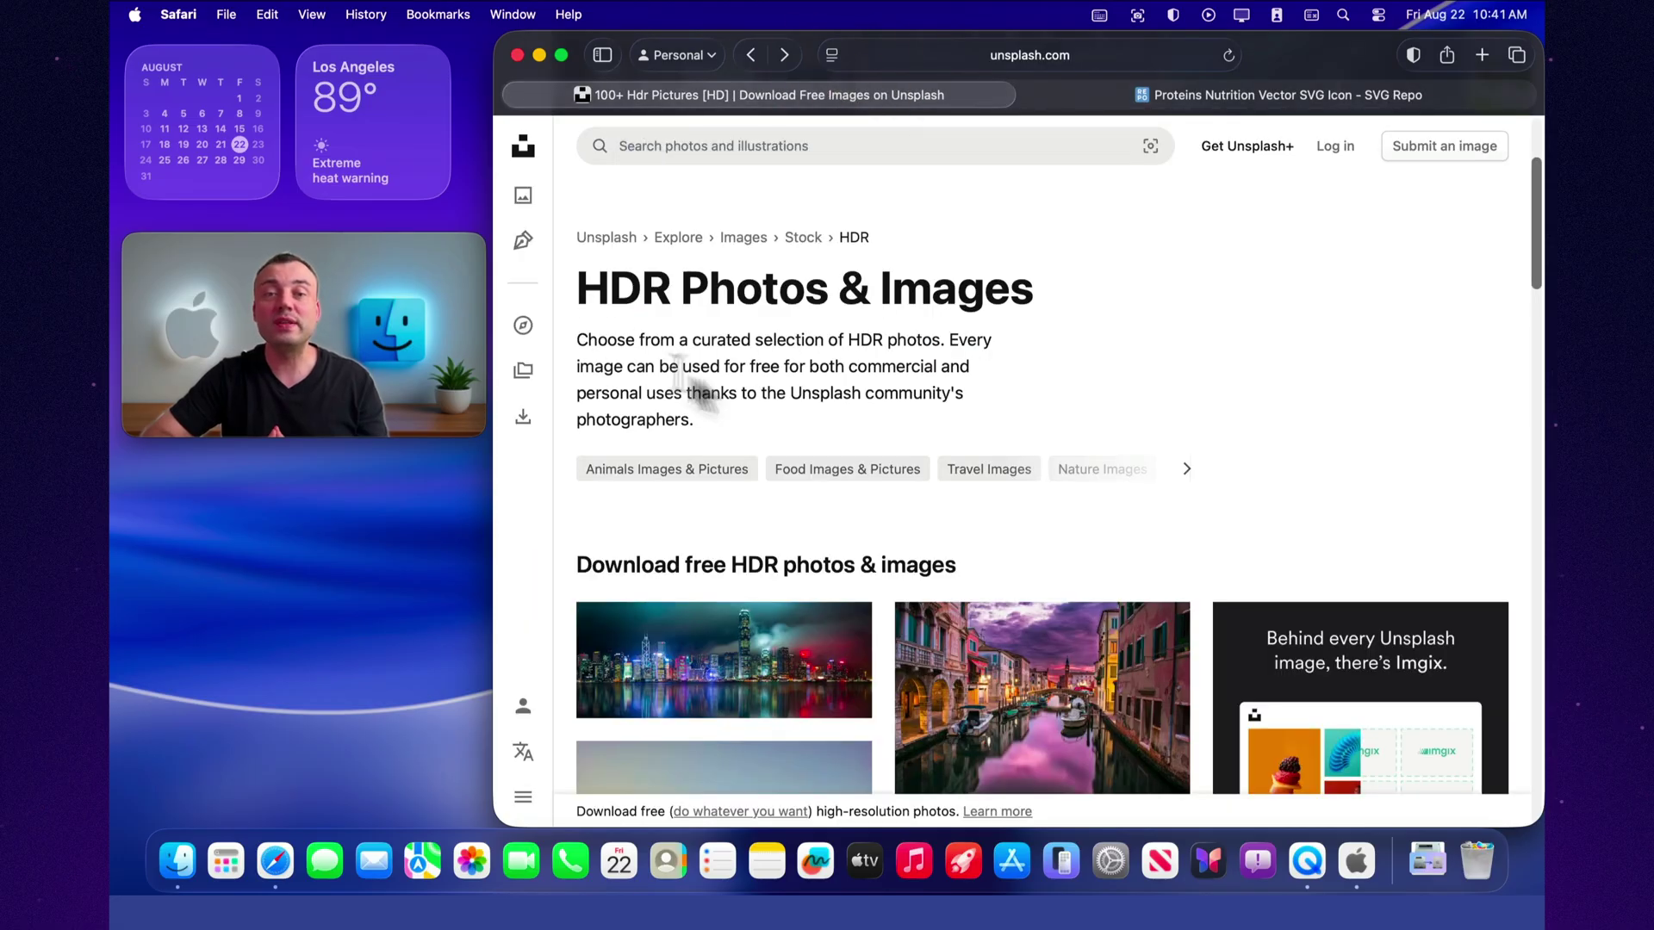
left_click_drag(585, 290, 995, 291)
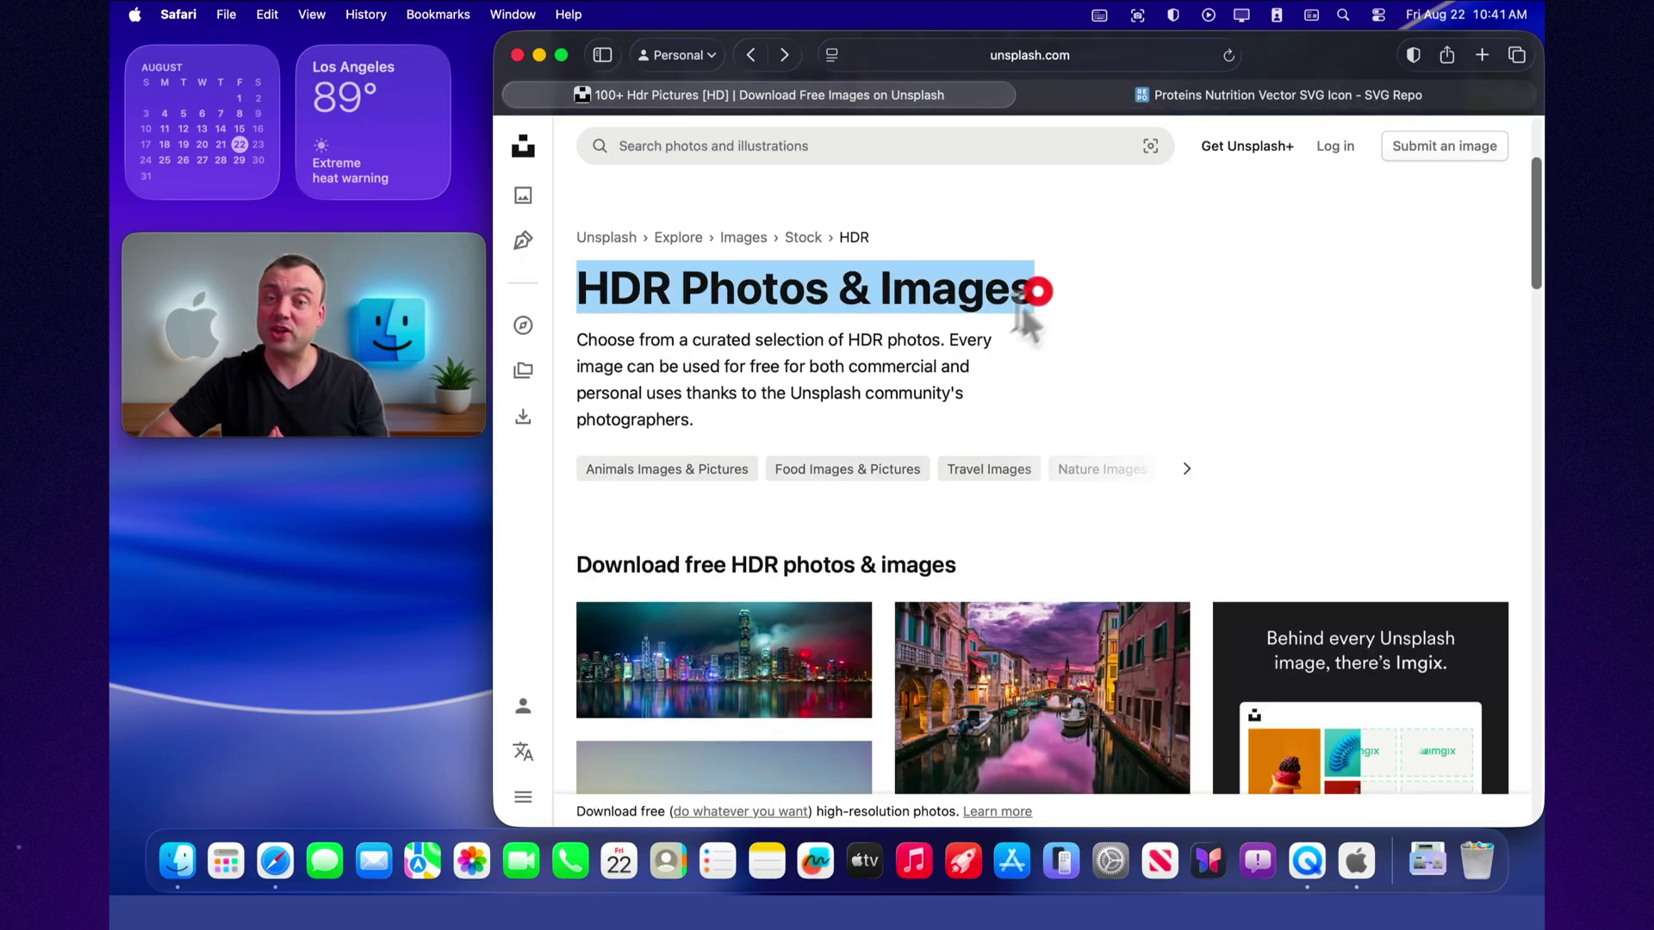
scroll(948, 404, "down", 2)
left_click(1023, 482)
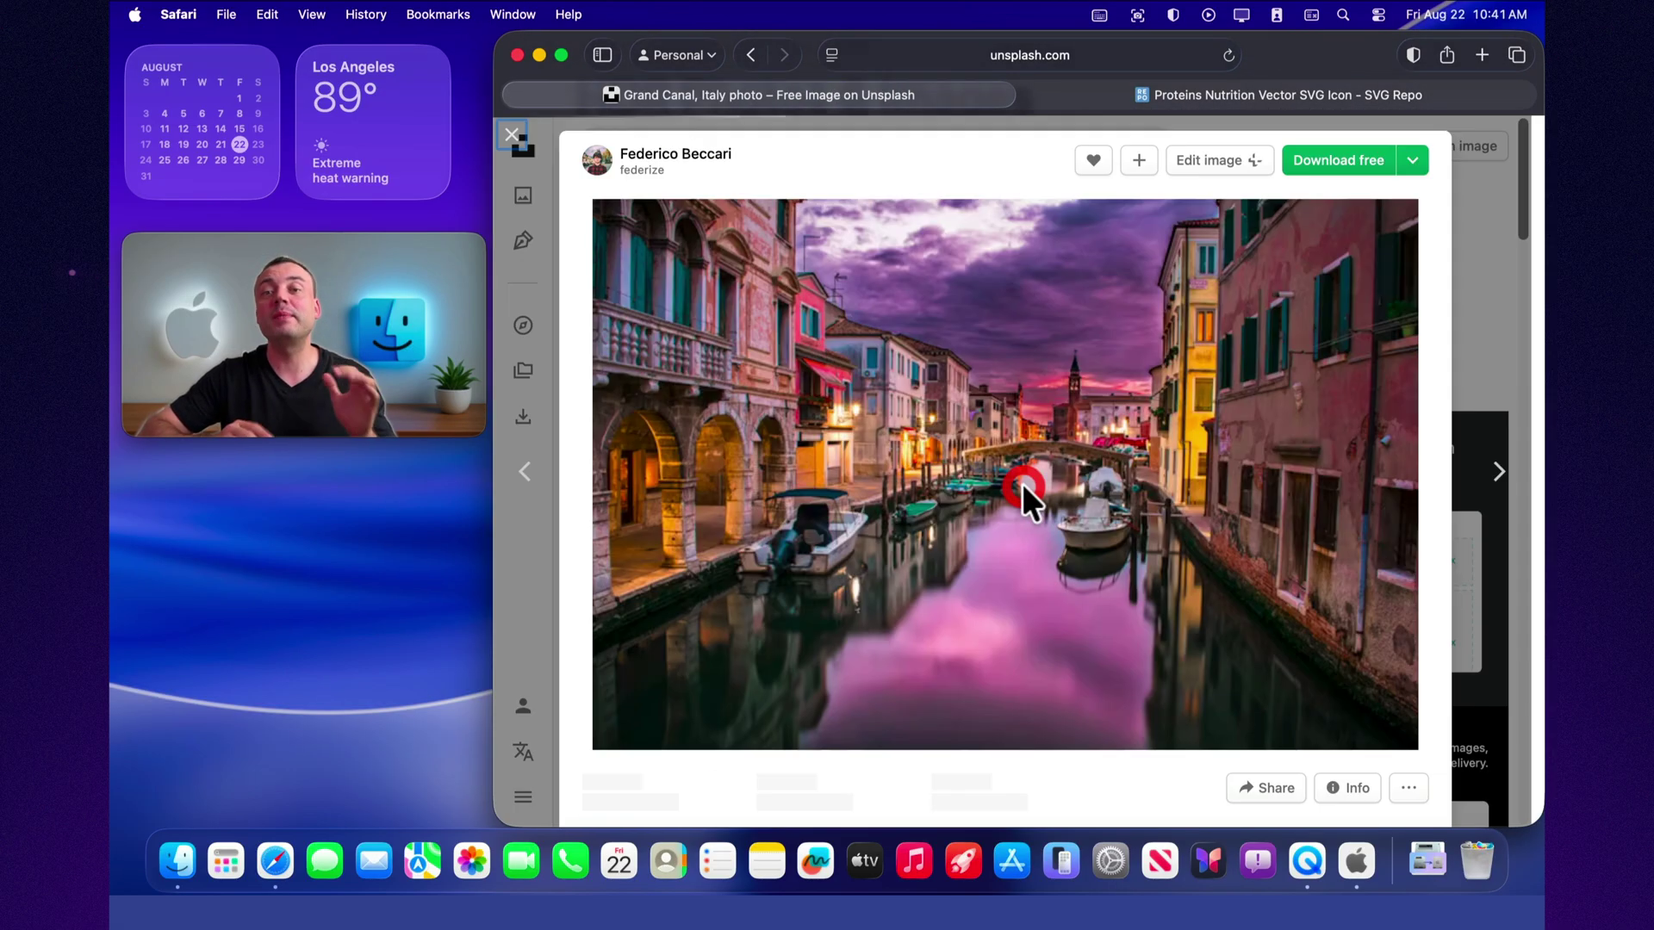
left_click(1386, 229)
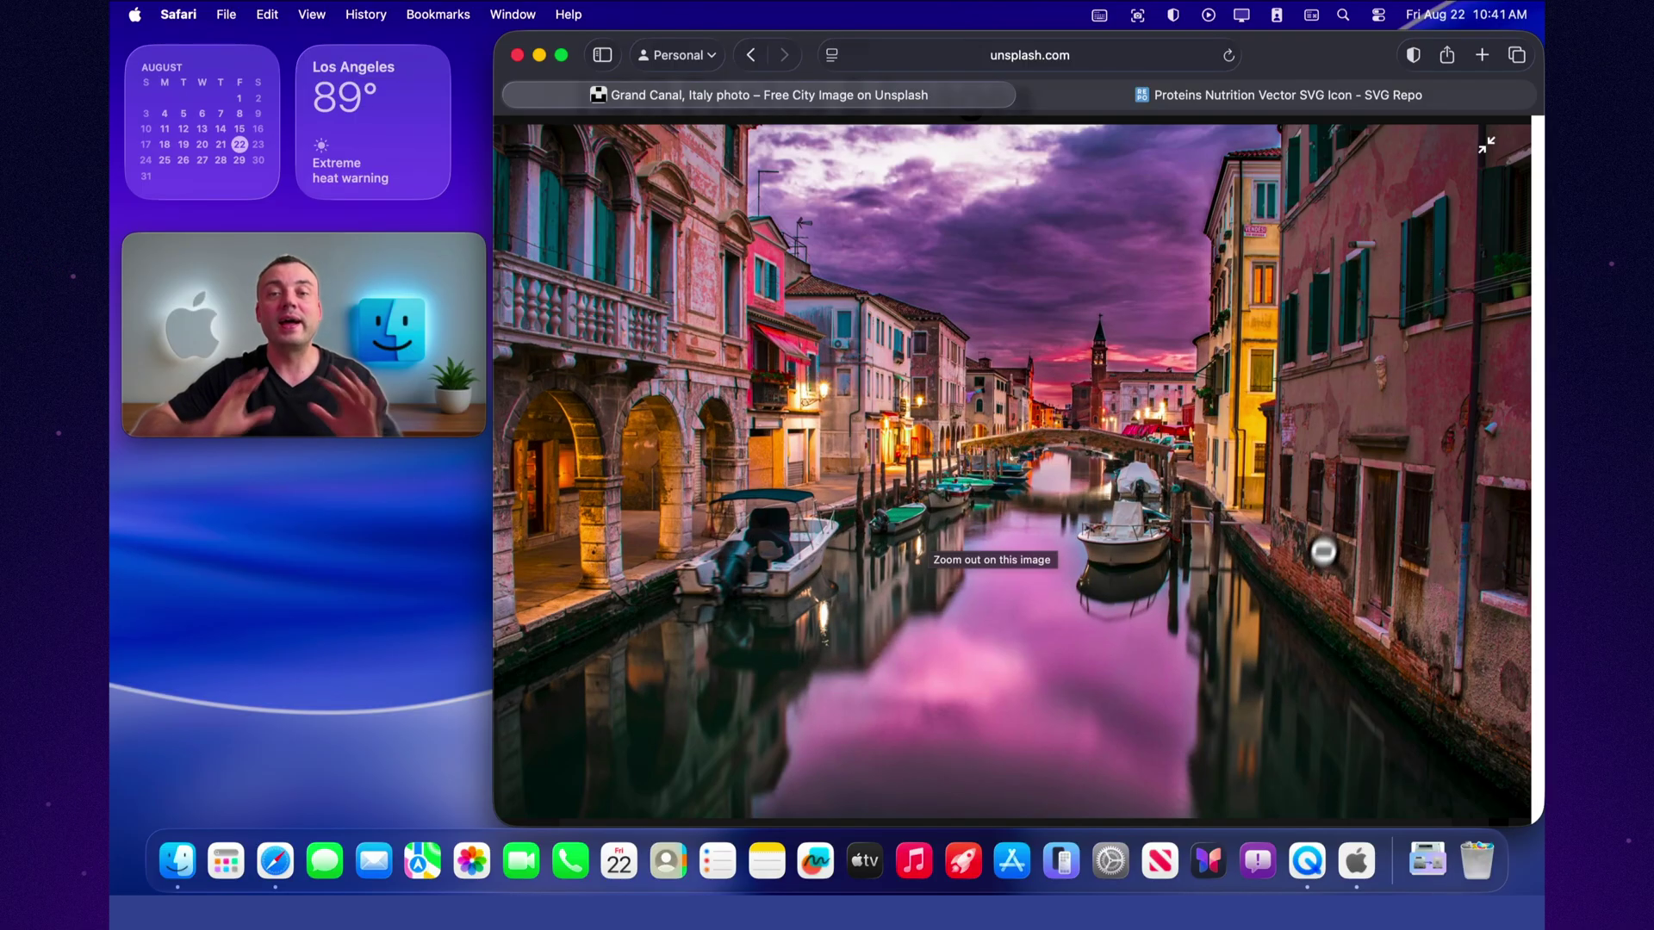
left_click(1482, 150)
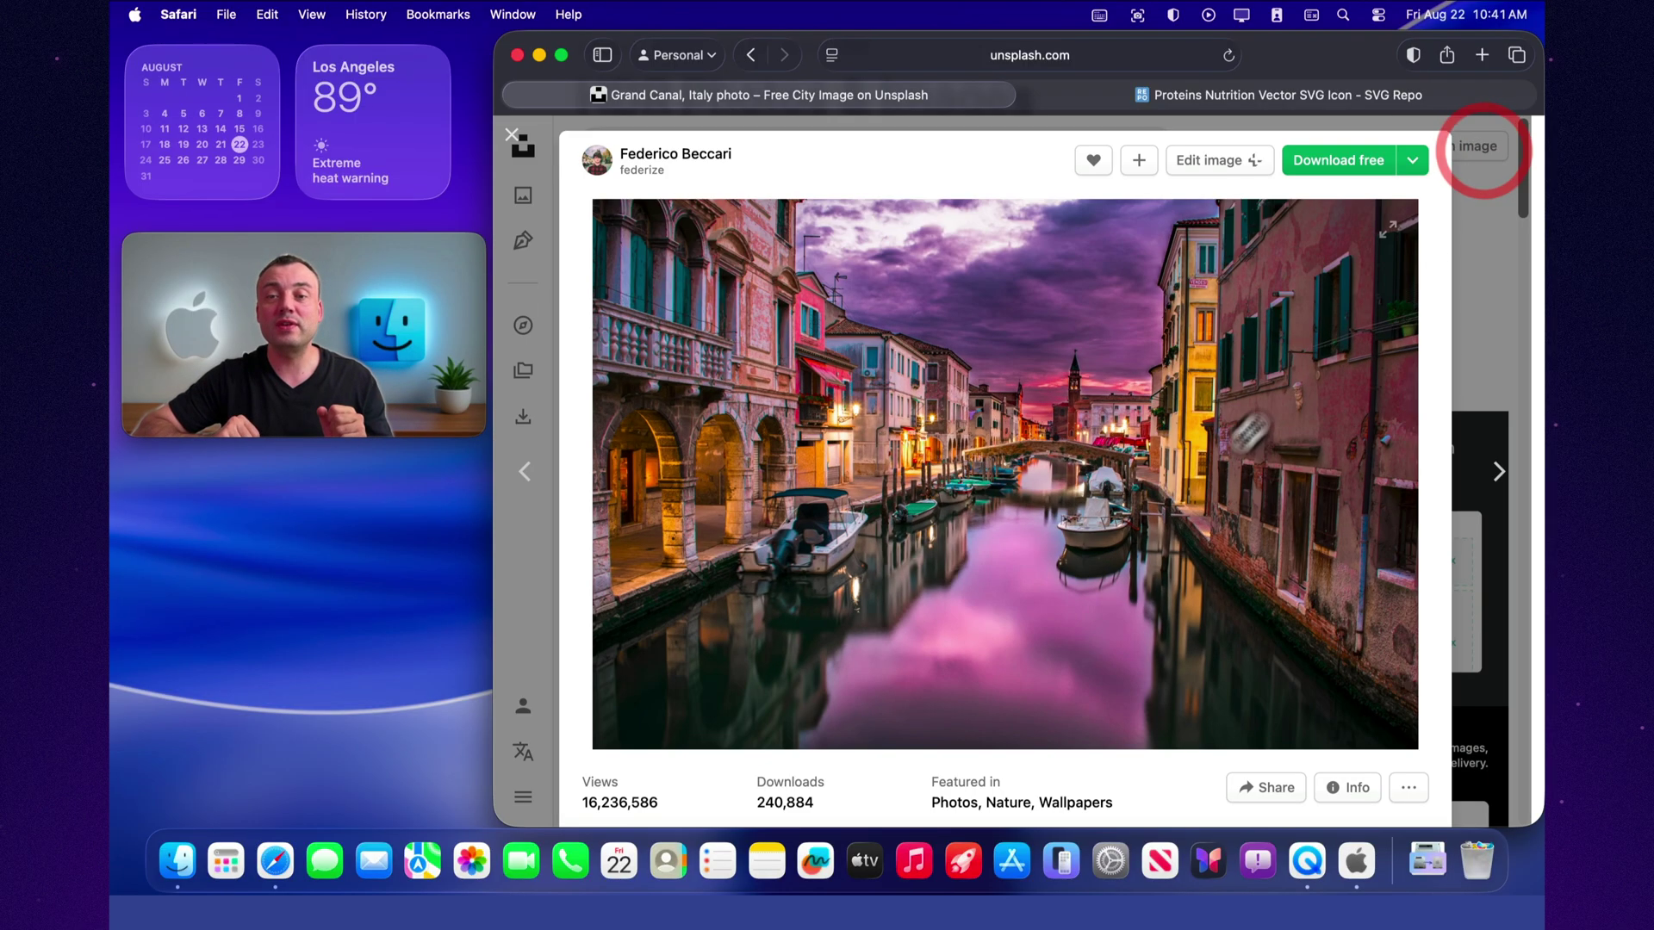
key("Escape")
- Enlarge the snowy field and city-and-river photos, then return to the Proteins Nutrition SVG page
scroll(1182, 566, "down", 5)
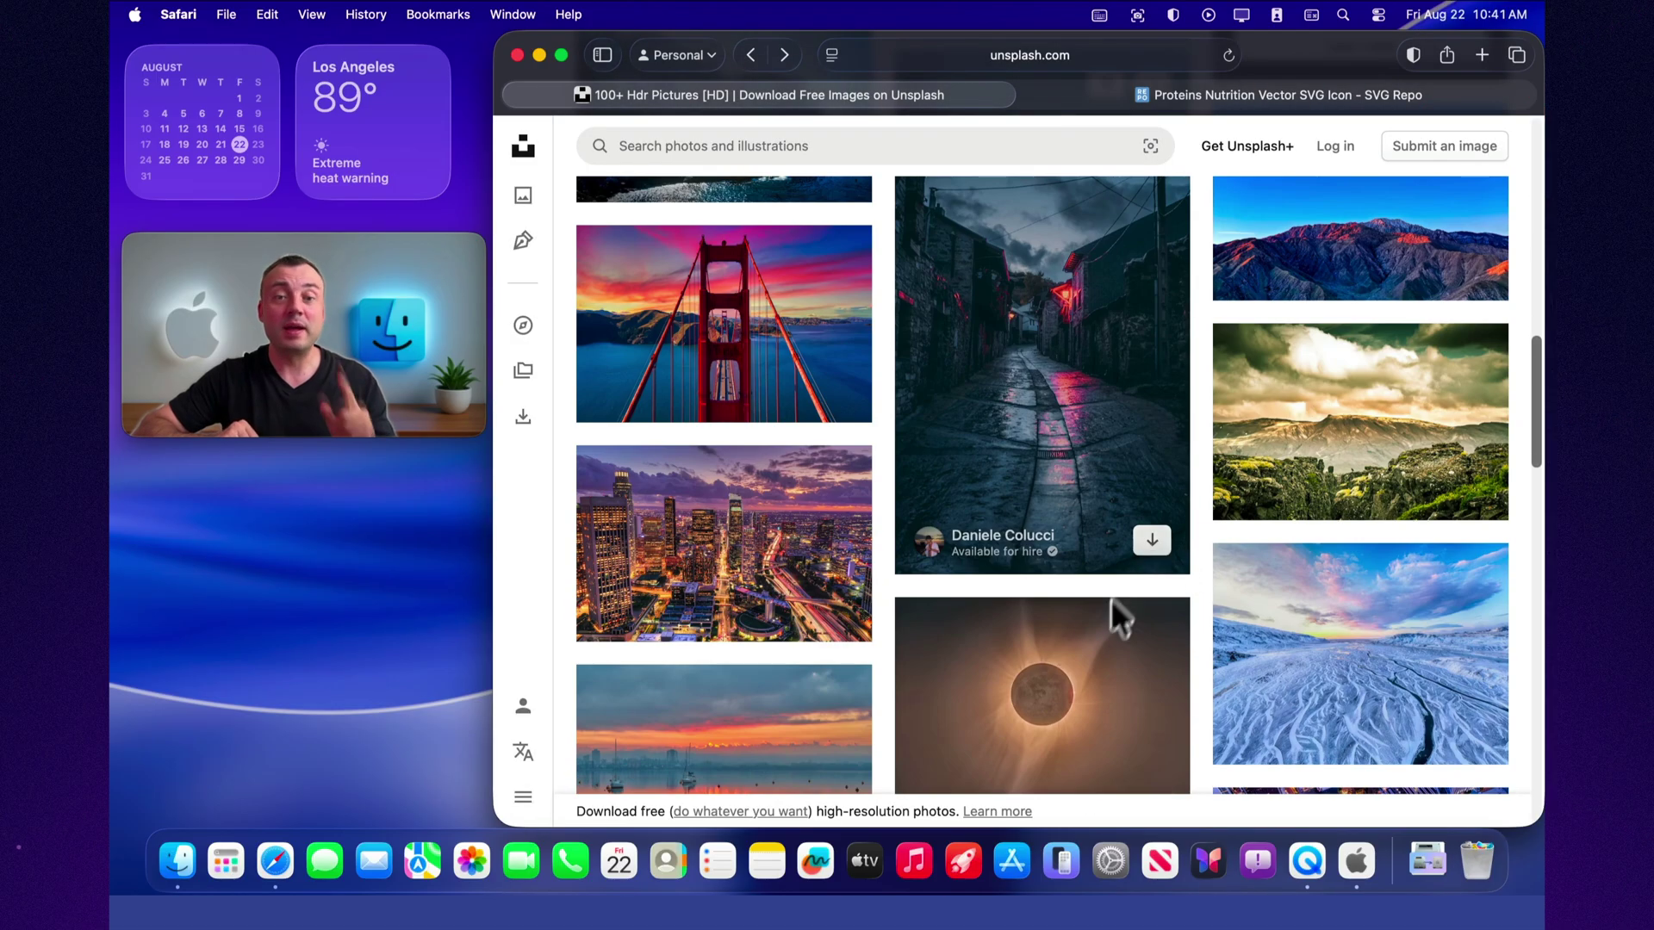
left_click(1266, 668)
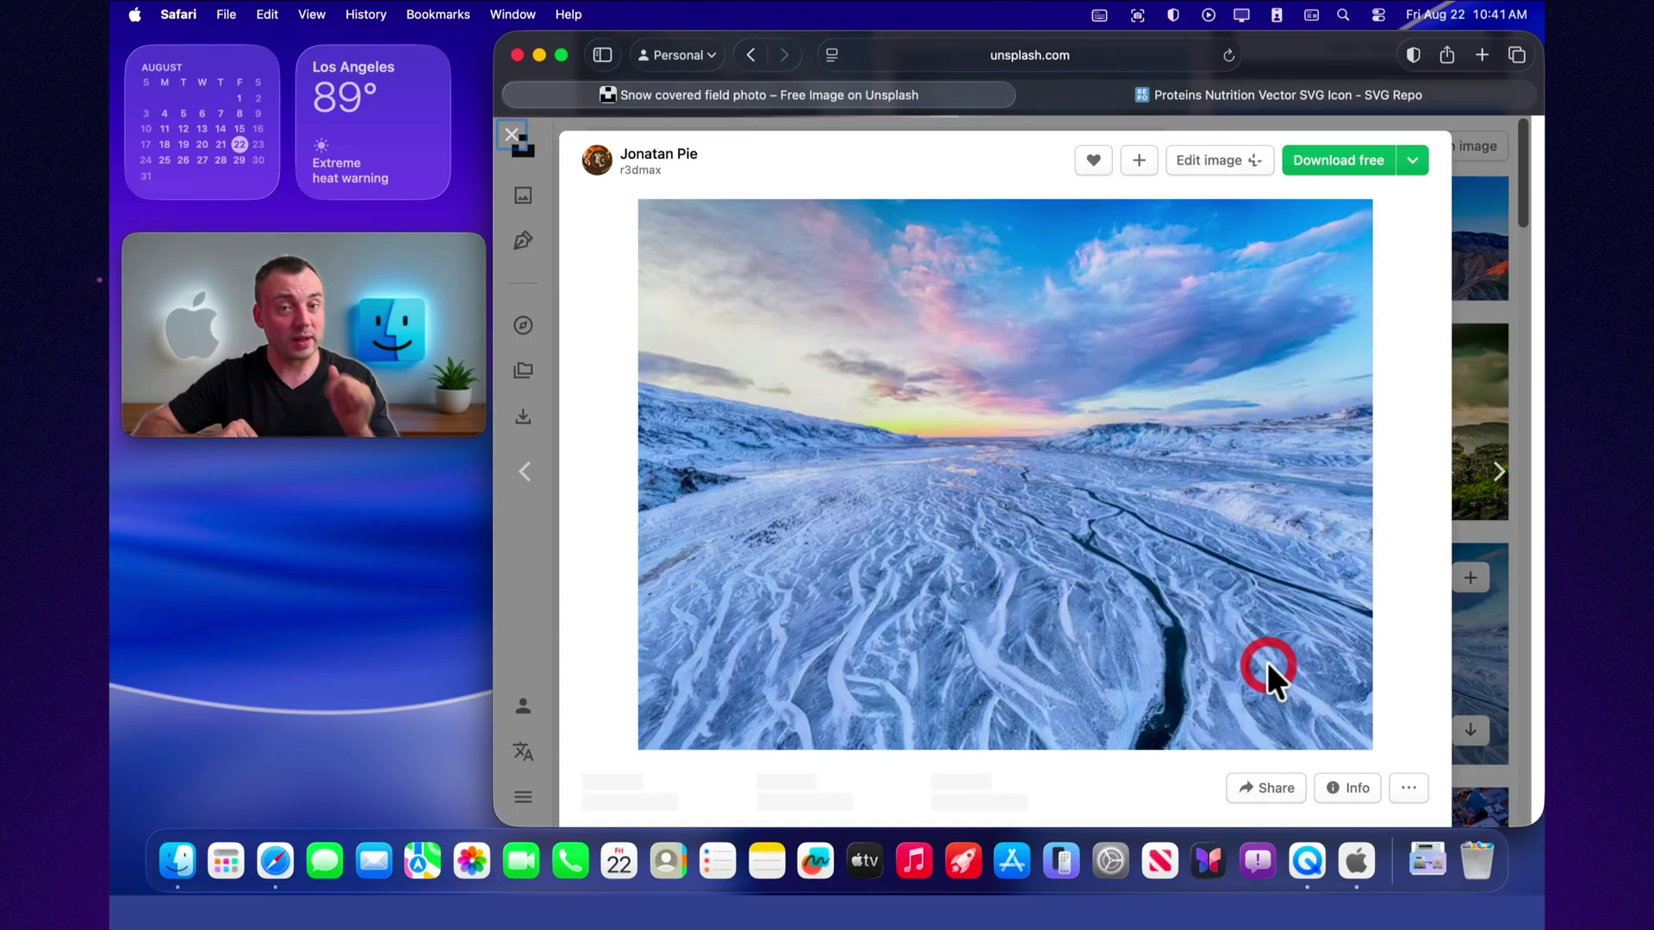
left_click(1356, 229)
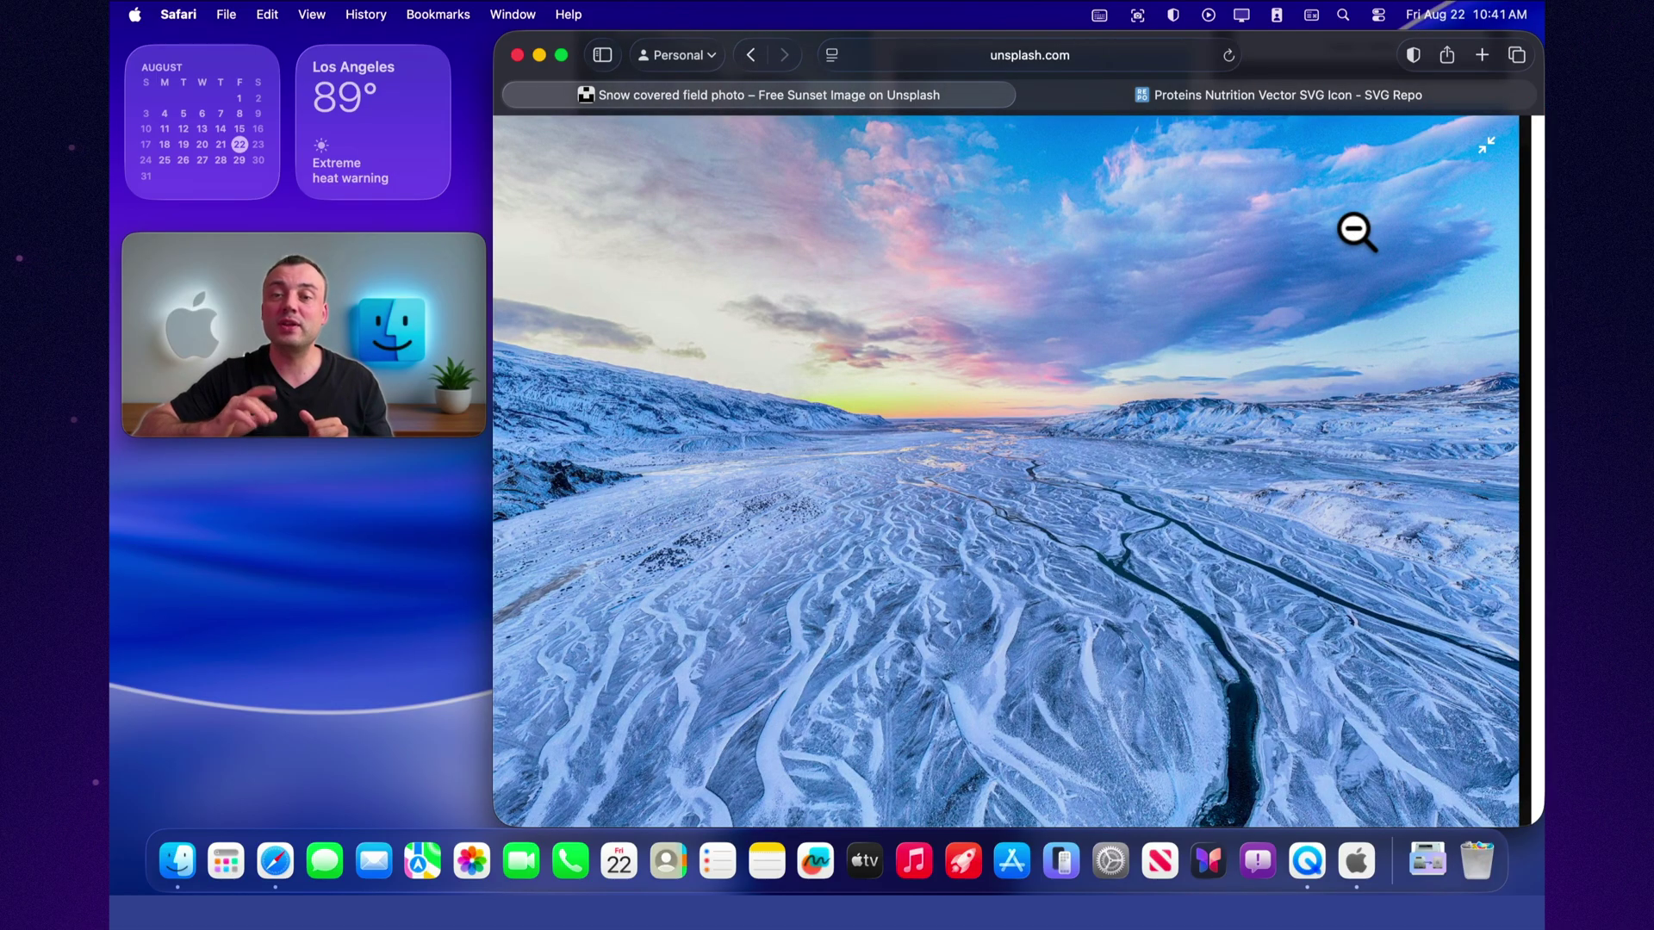
key("super+bracketleft")
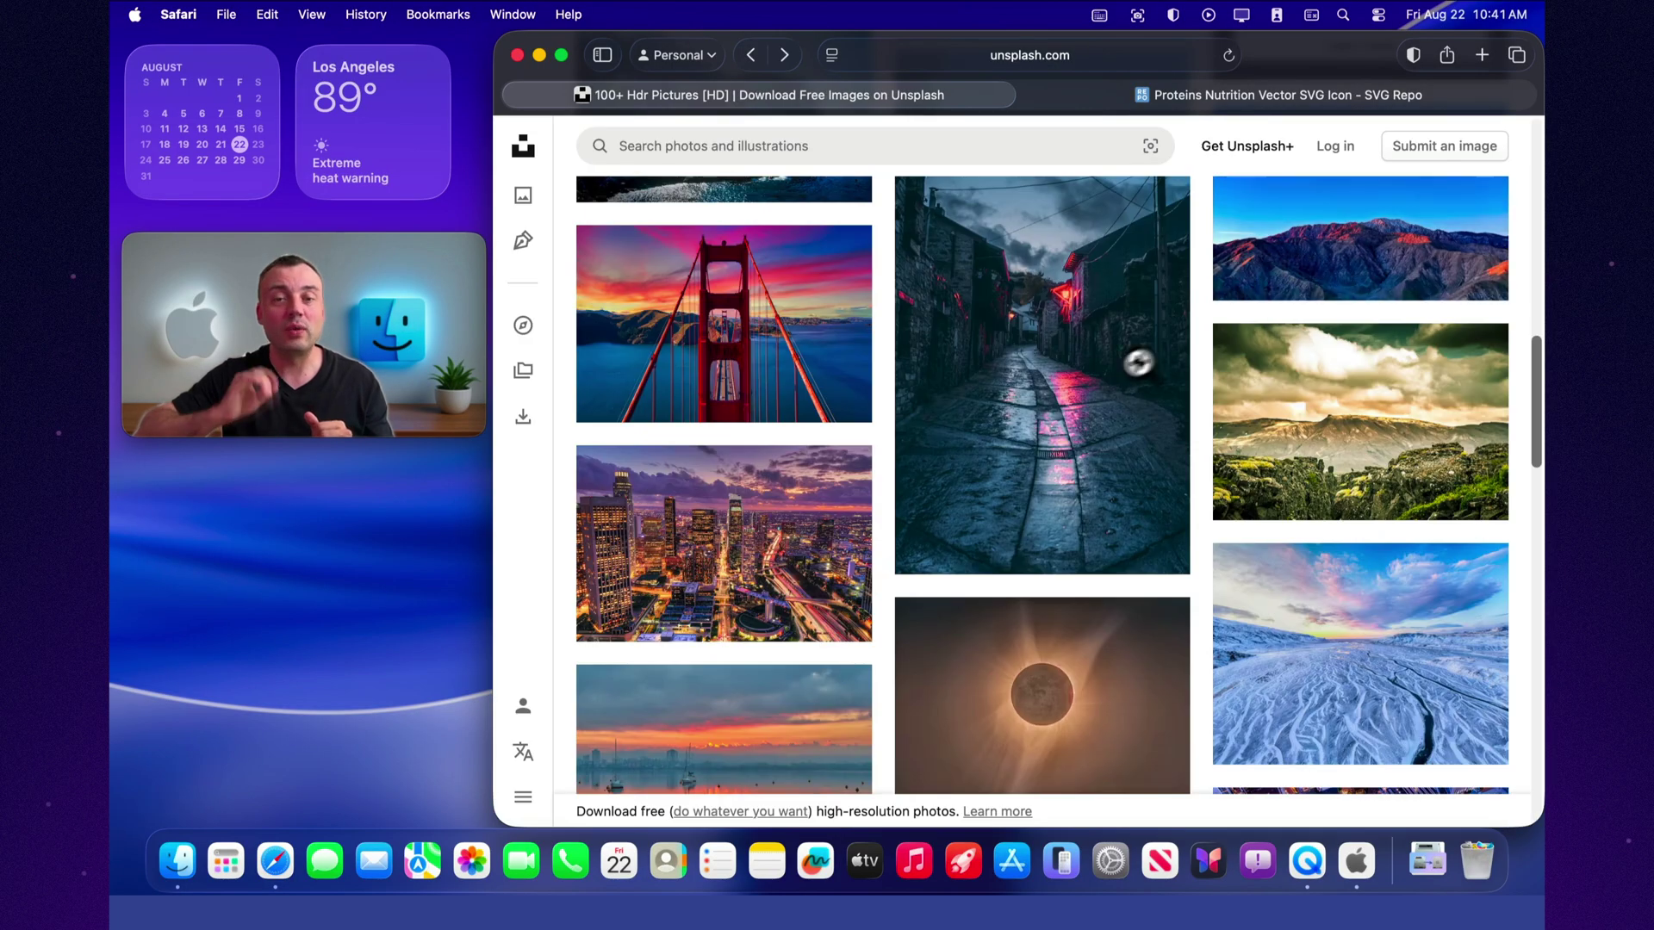
scroll(1024, 480, "down", 4)
scroll(1025, 484, "down", 6)
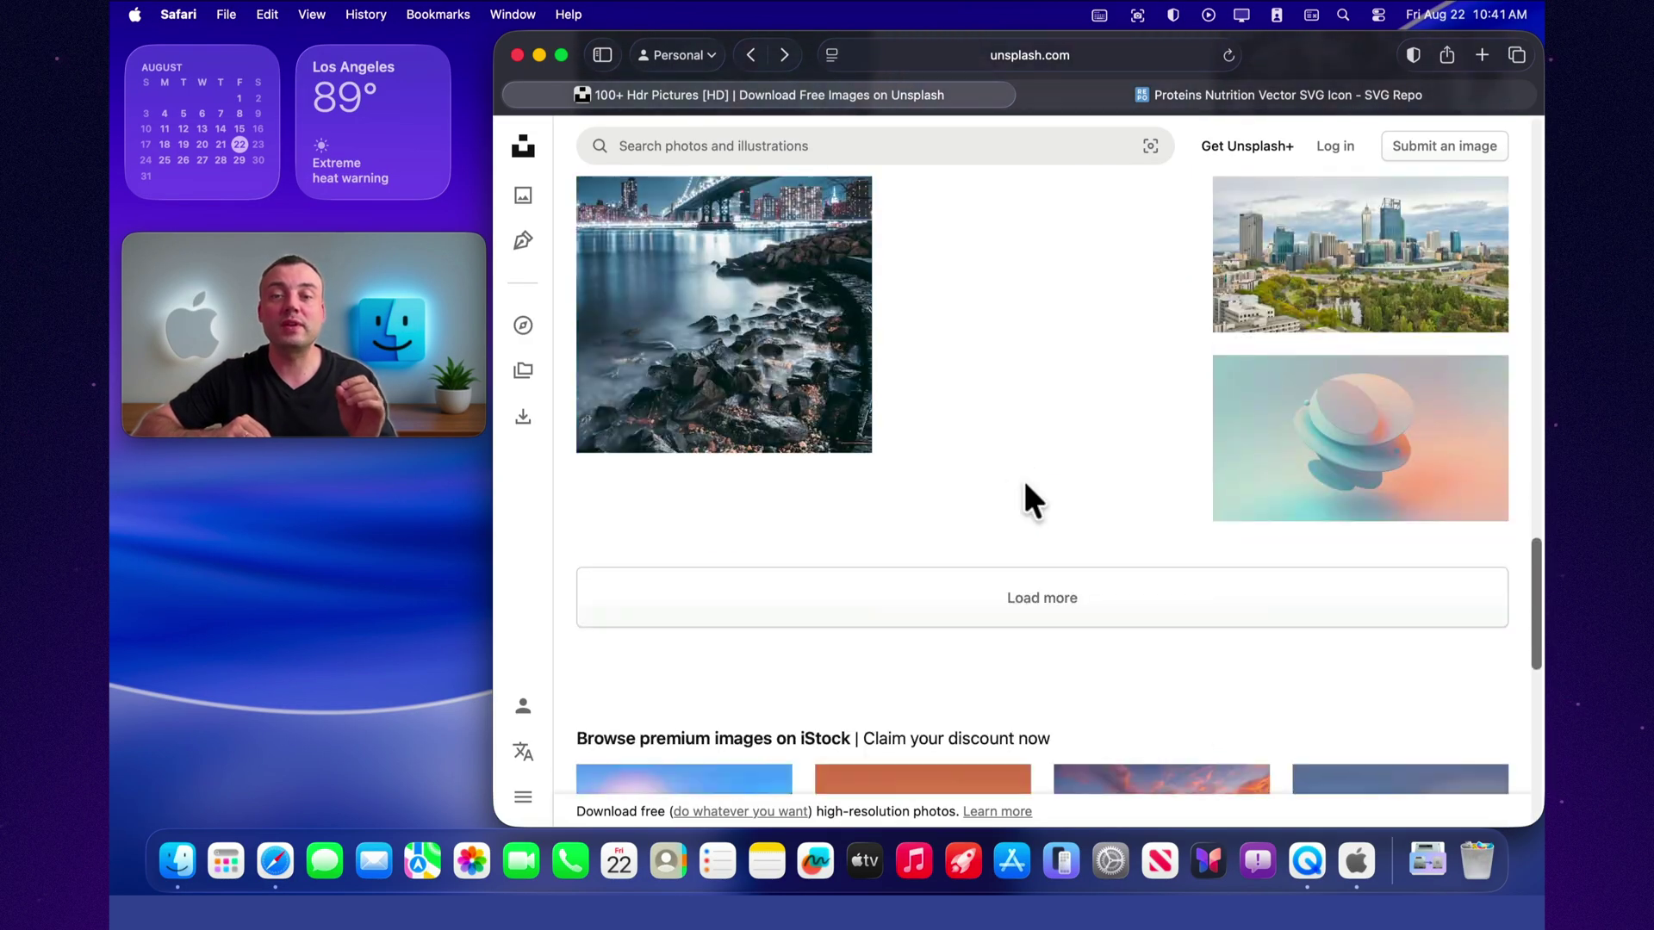
left_click(1336, 250)
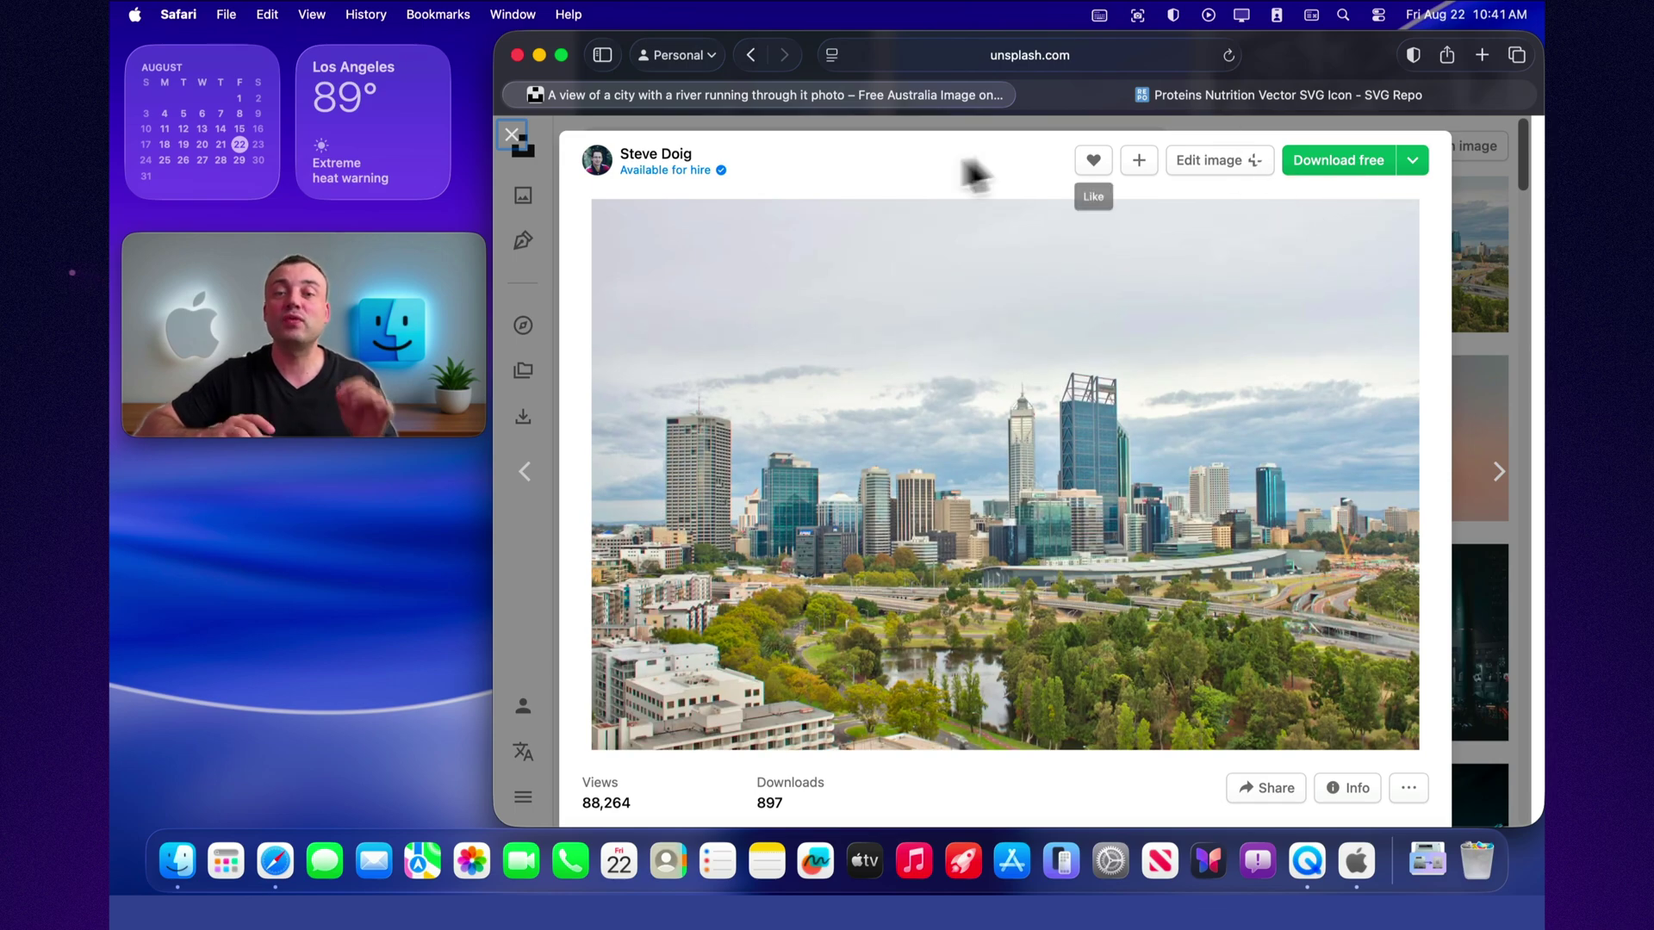
left_click(1274, 96)
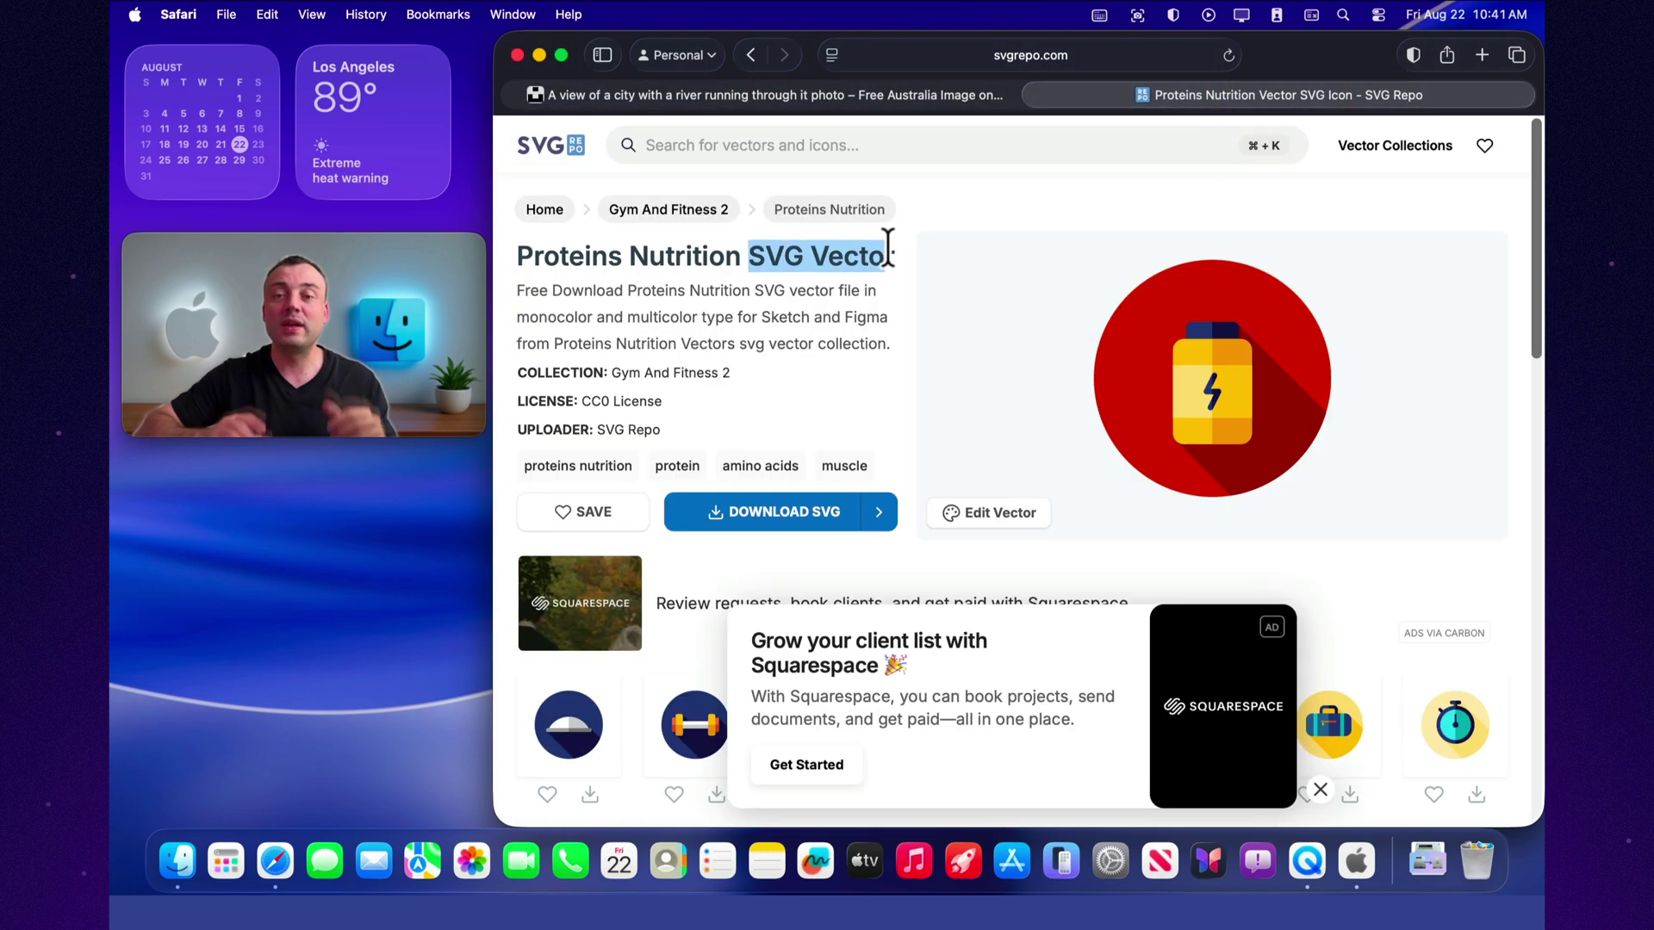
- Open the protein bottle SVG in a new tab, view it, and return to the Proteins Nutrition page
right_click(1193, 407)
left_click(1235, 417)
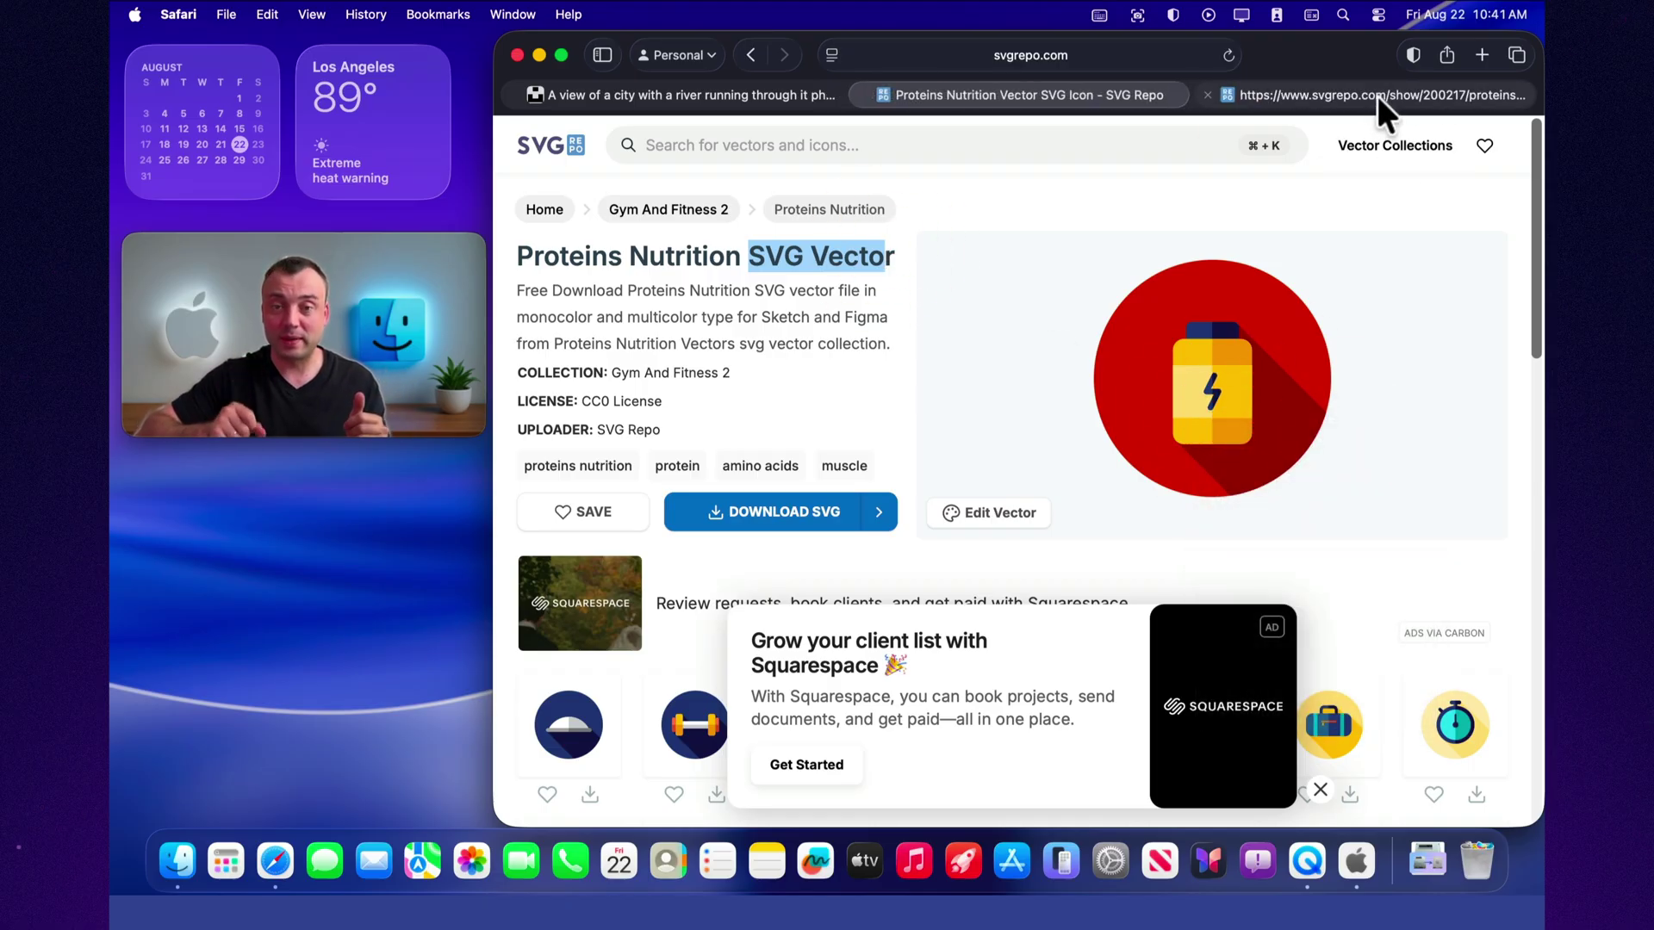
left_click(1378, 97)
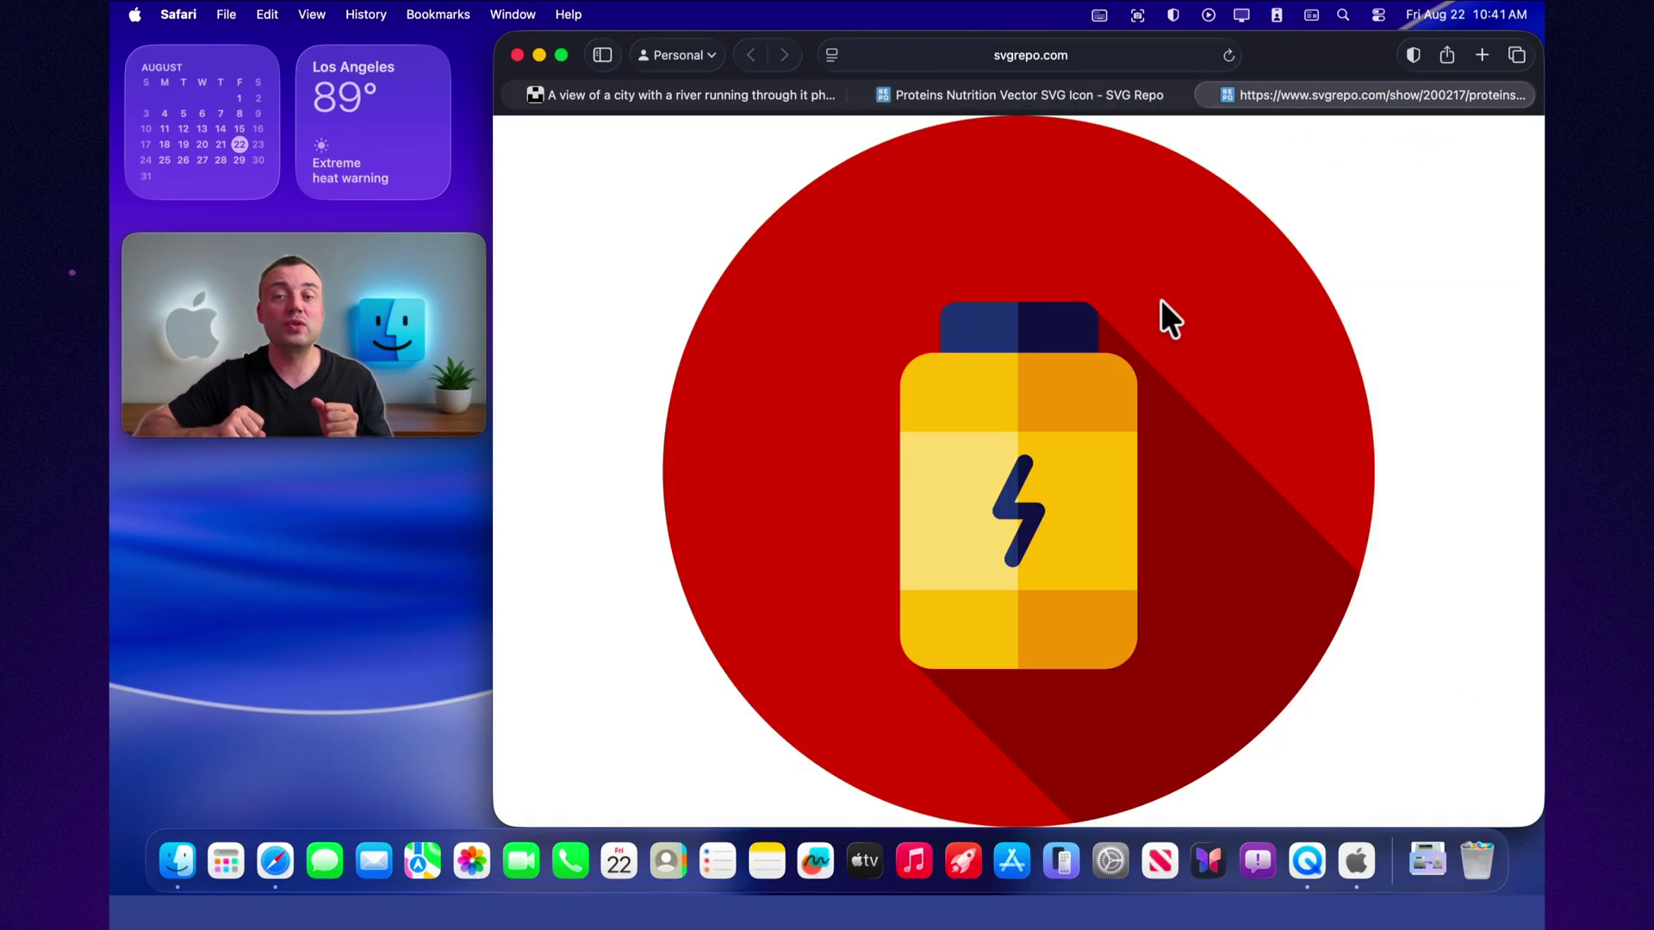
left_click(1046, 91)
- Go to the Rings Gymnast icon page and open its image in a new tab
scroll(1038, 457, "down", 10)
scroll(1031, 442, "up", 2)
left_click(1056, 476)
right_click(1160, 379)
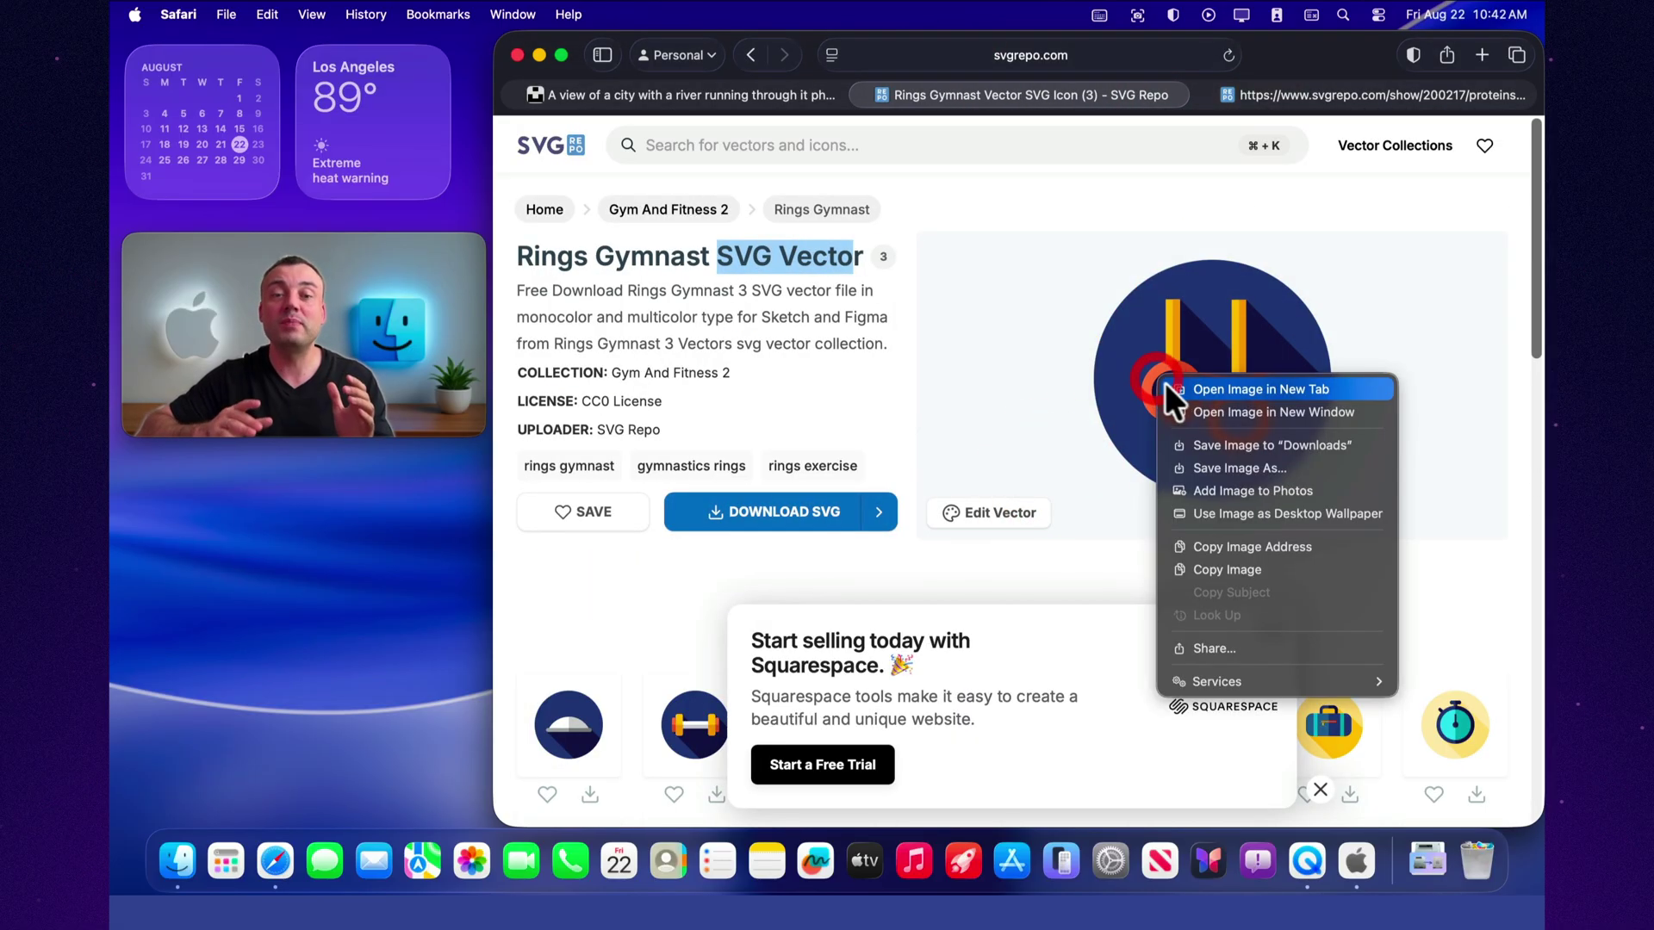
left_click(1167, 384)
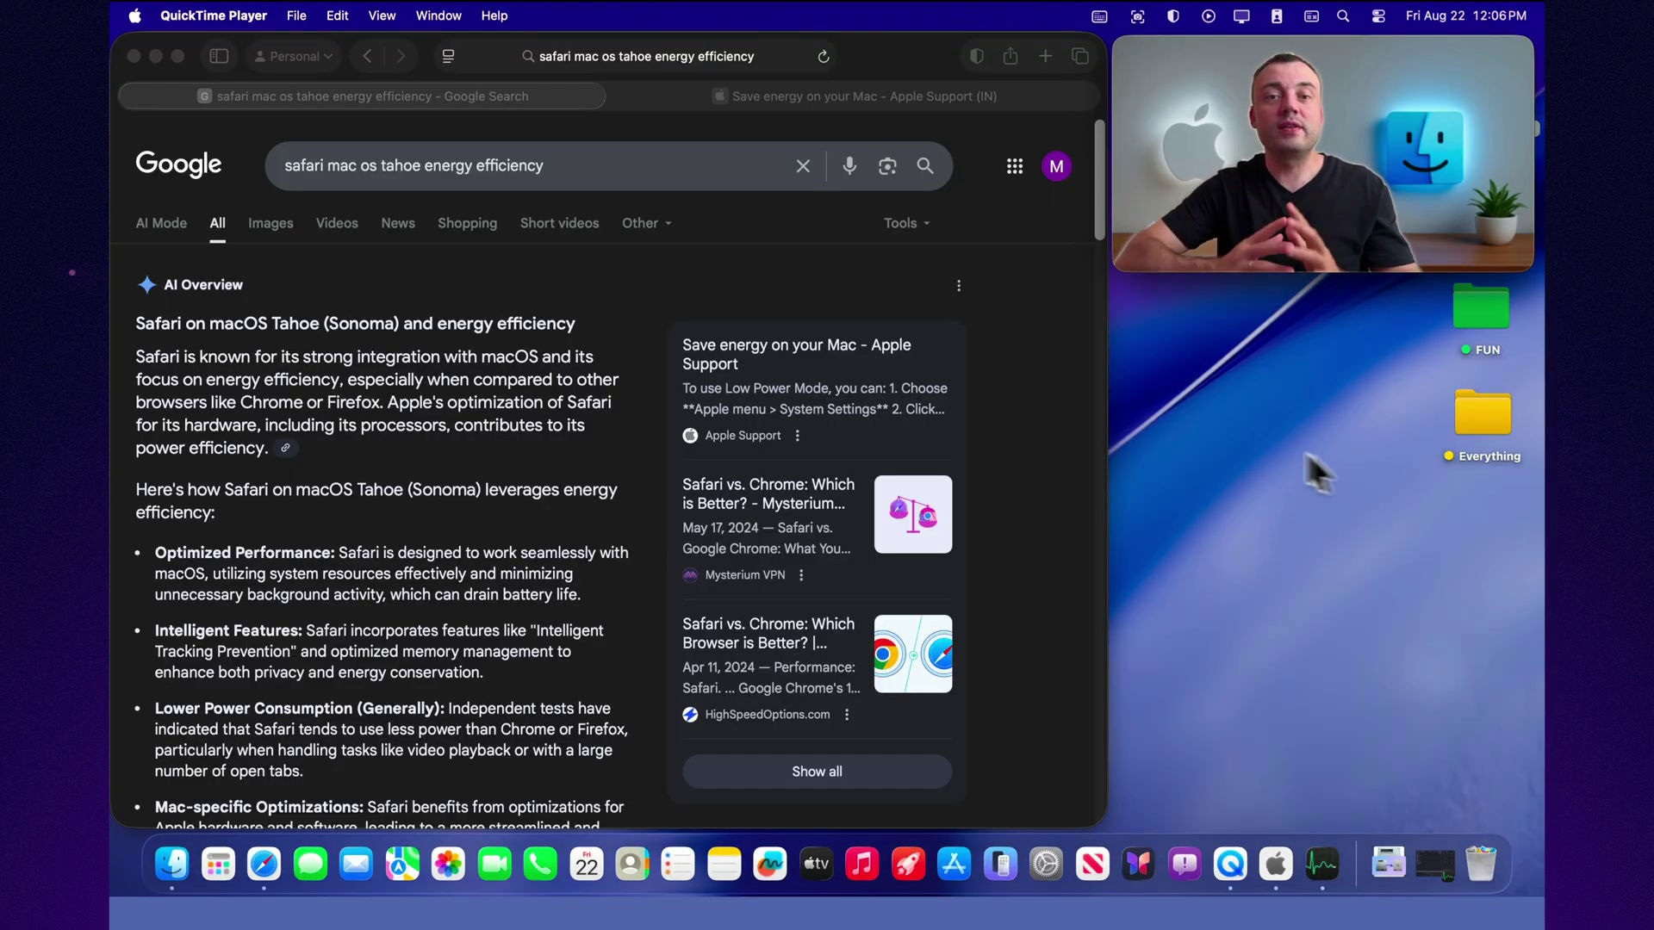
- Read Google's AI Overview down to the energy-saving tips, then launch Activity Monitor
left_click(558, 181)
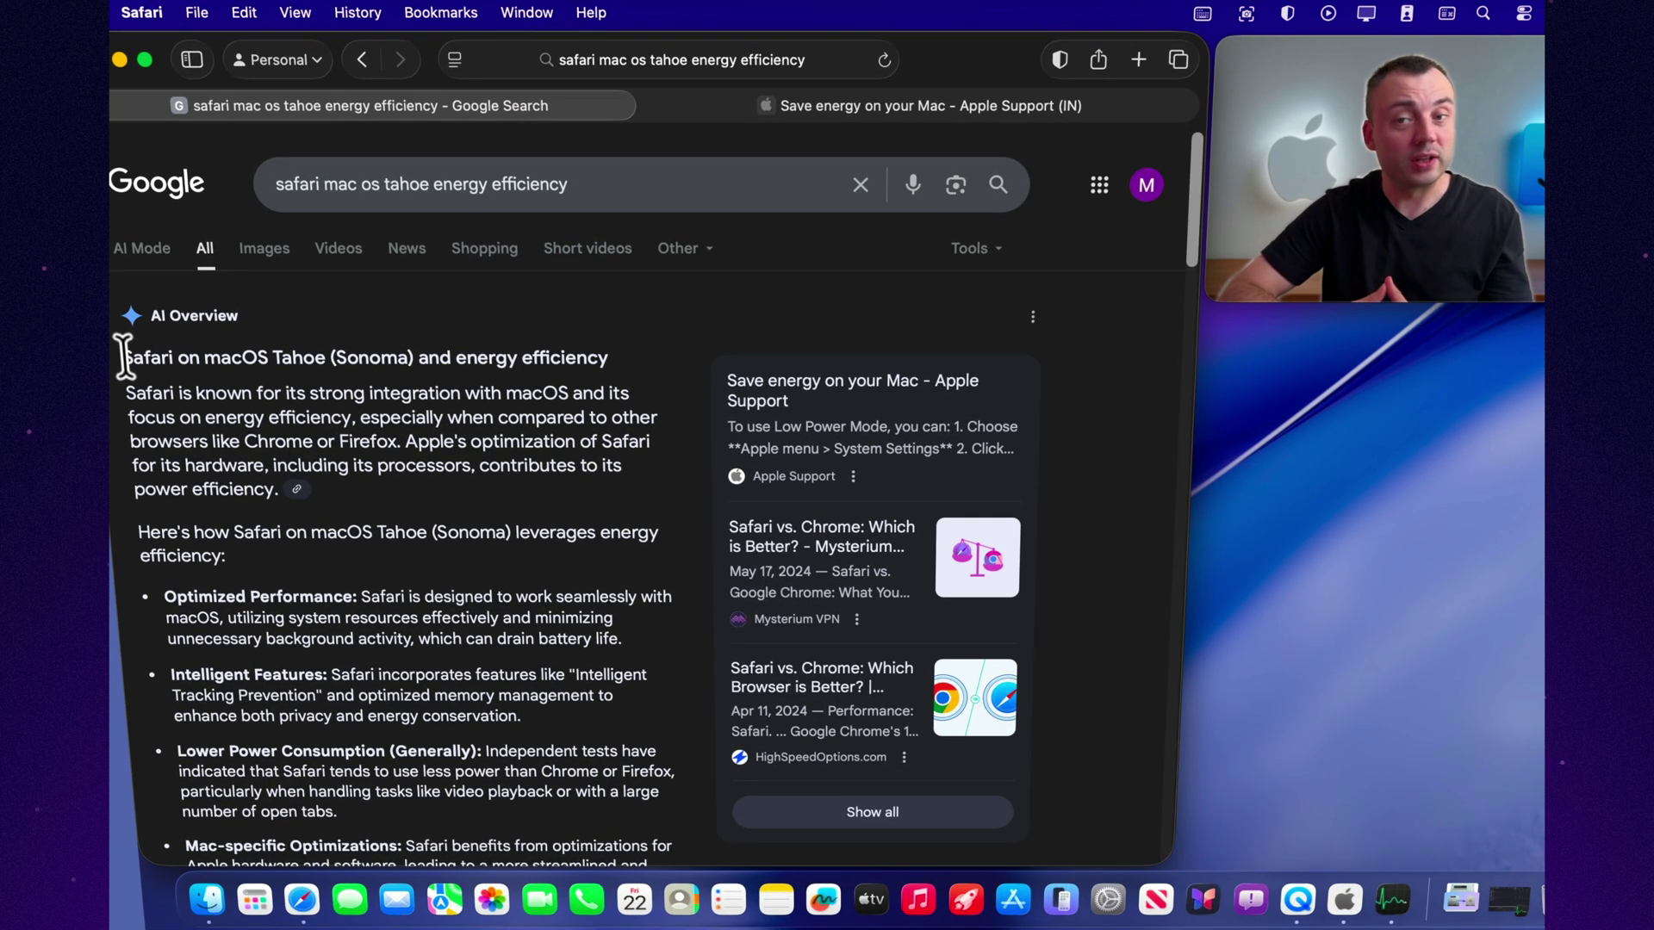
left_click_drag(134, 323, 411, 551)
scroll(412, 553, "down", 5)
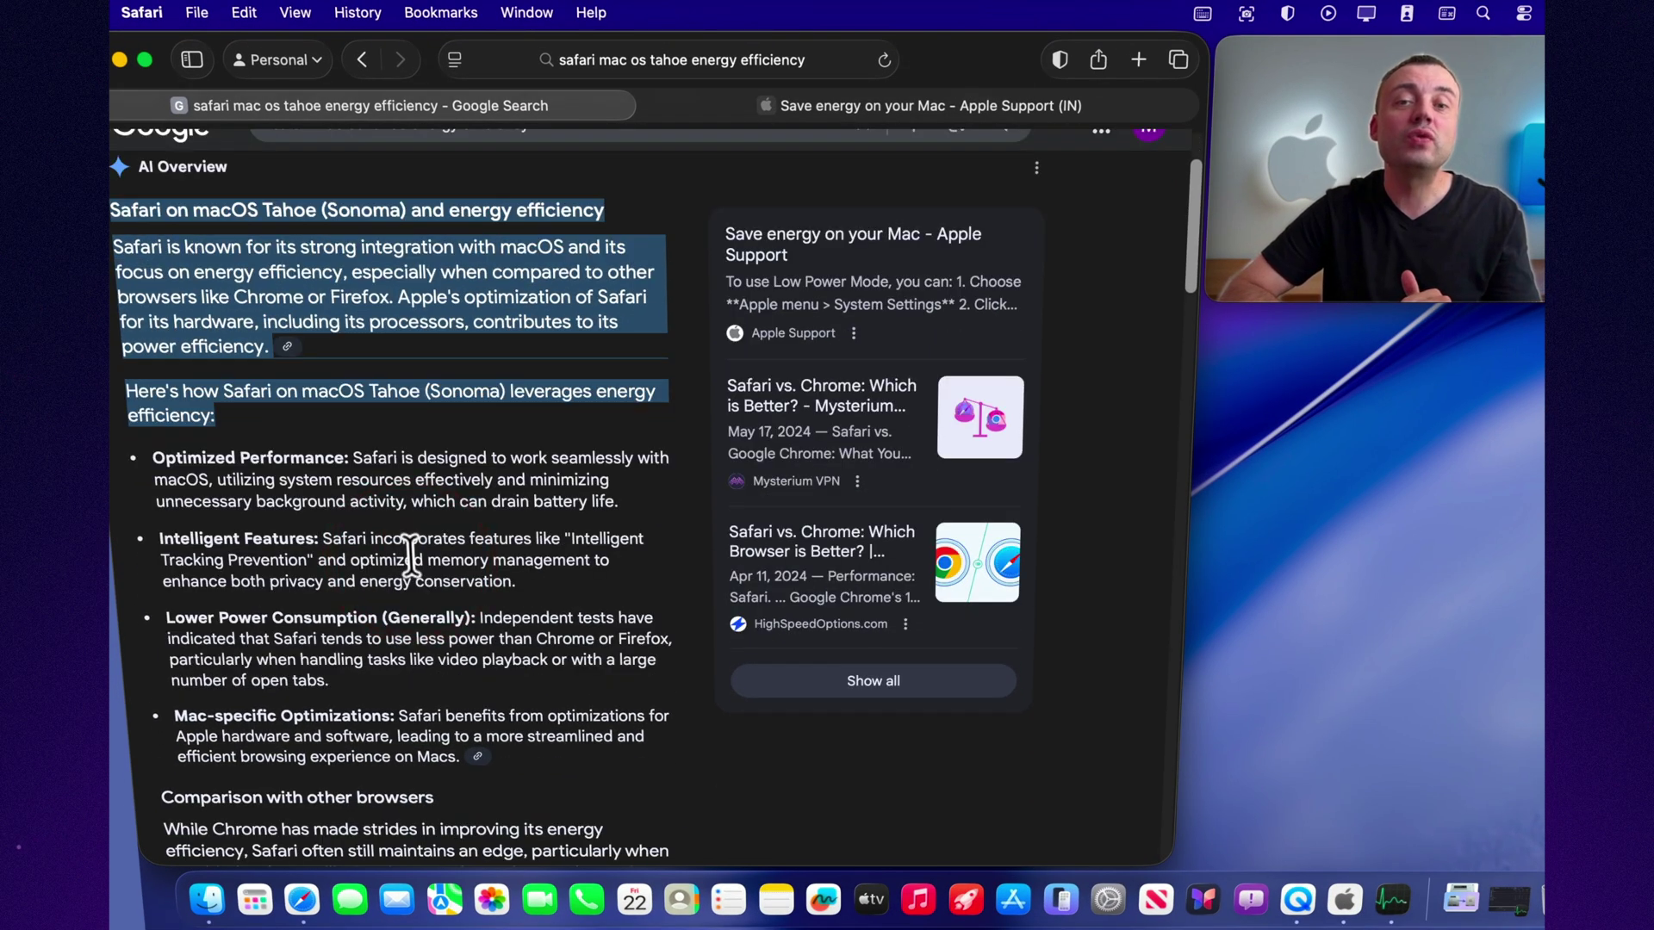
scroll(412, 551, "down", 5)
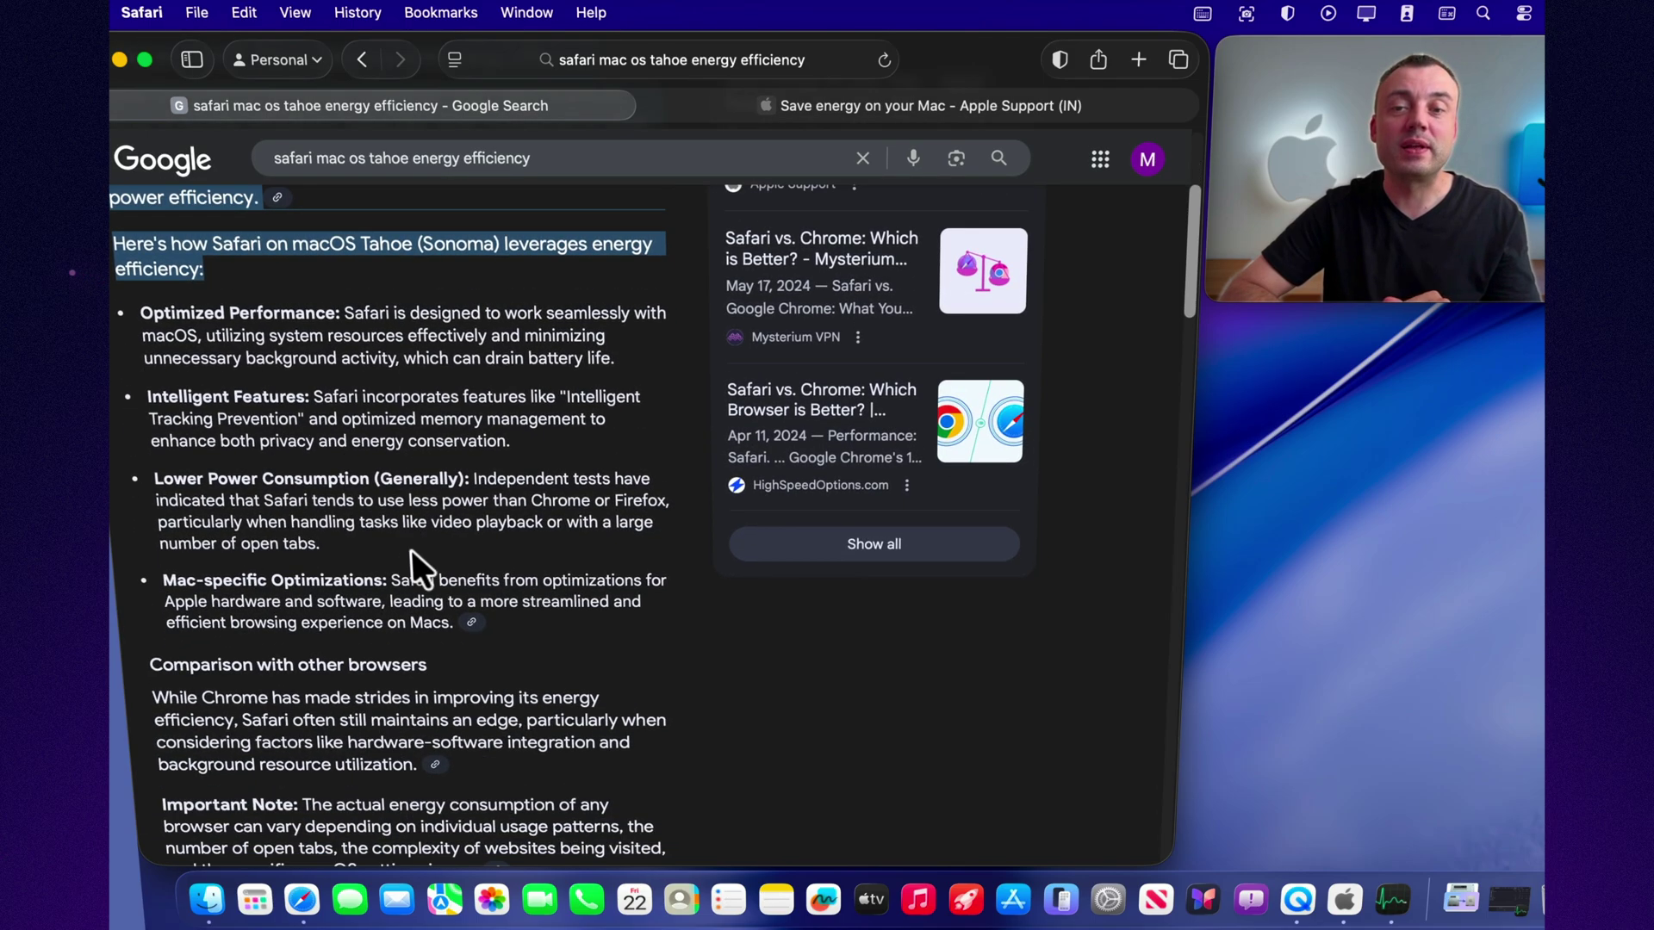
scroll(412, 551, "down", 10)
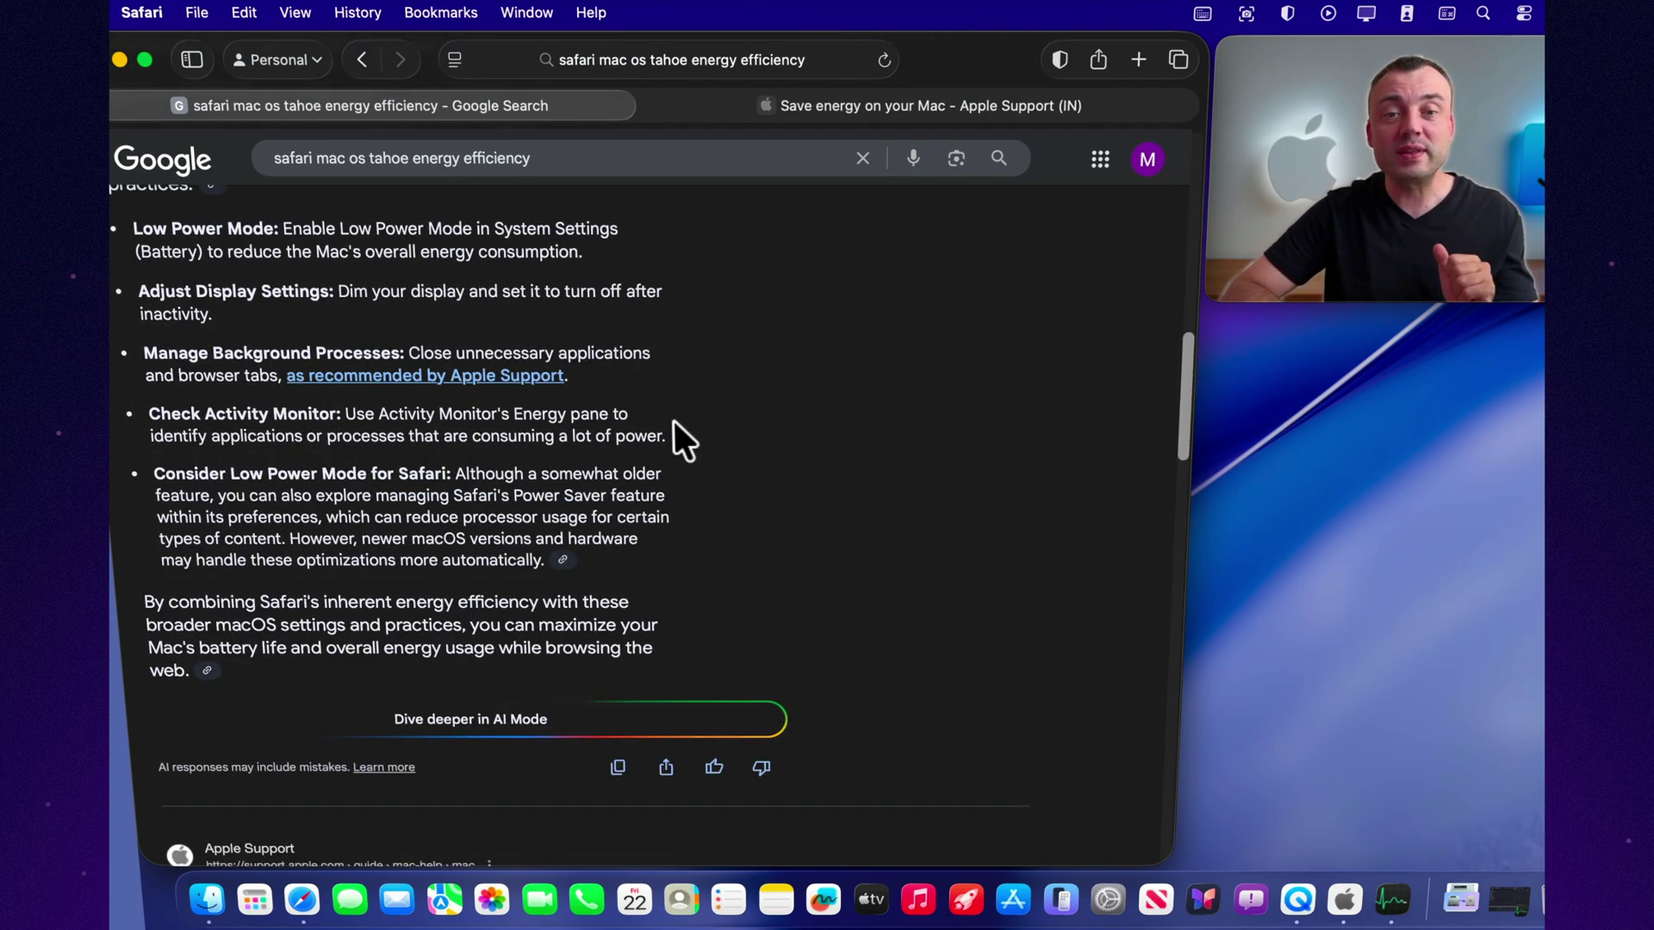
left_click(1393, 900)
- Center Activity Monitor and scroll its Energy table to compare Safari's 0.1 impact
left_click_drag(1454, 231, 1071, 271)
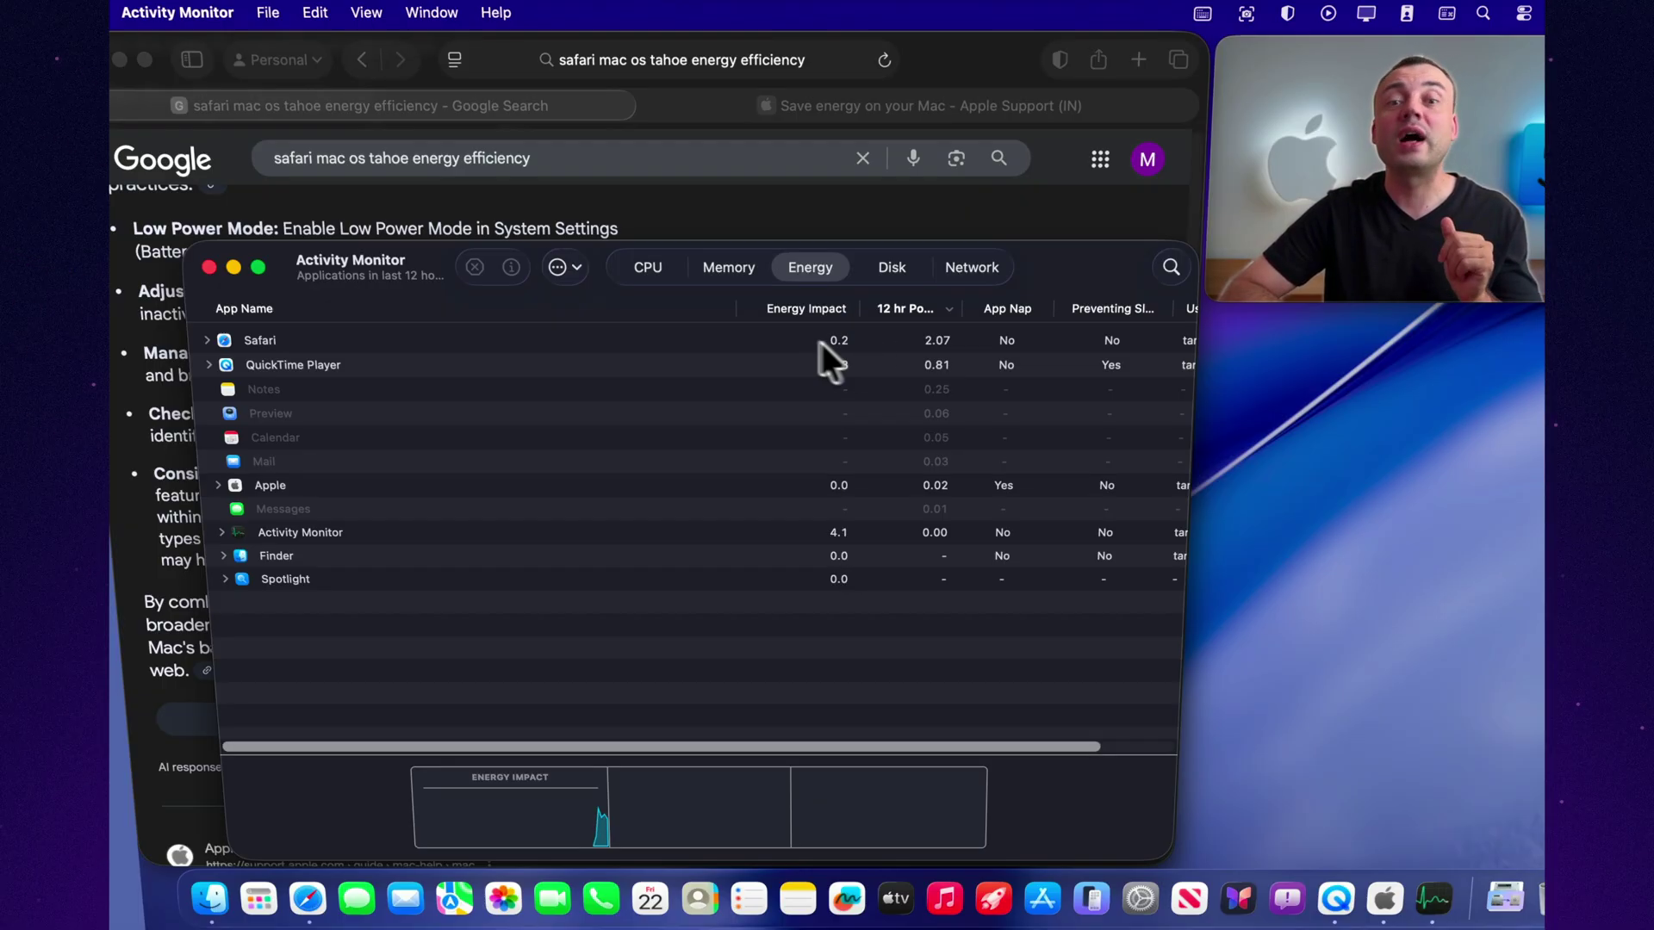
left_click_drag(940, 743, 822, 730)
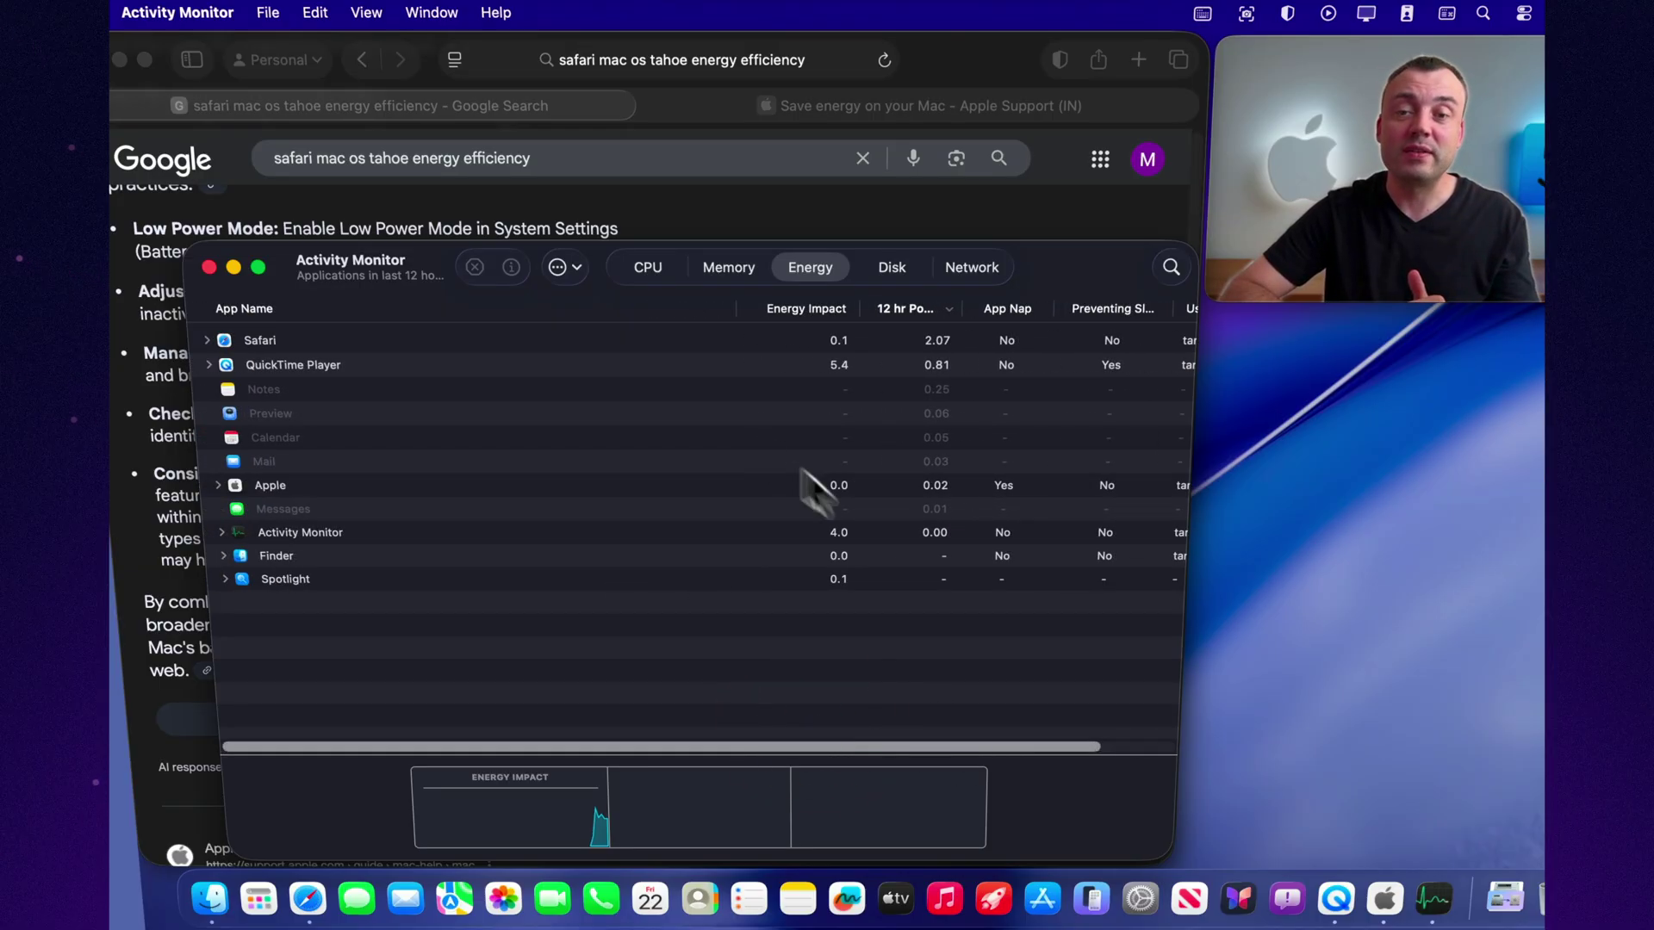
- Close Activity Monitor, switch to the 'Save energy on your Mac' tab, and scroll down it
left_click(207, 266)
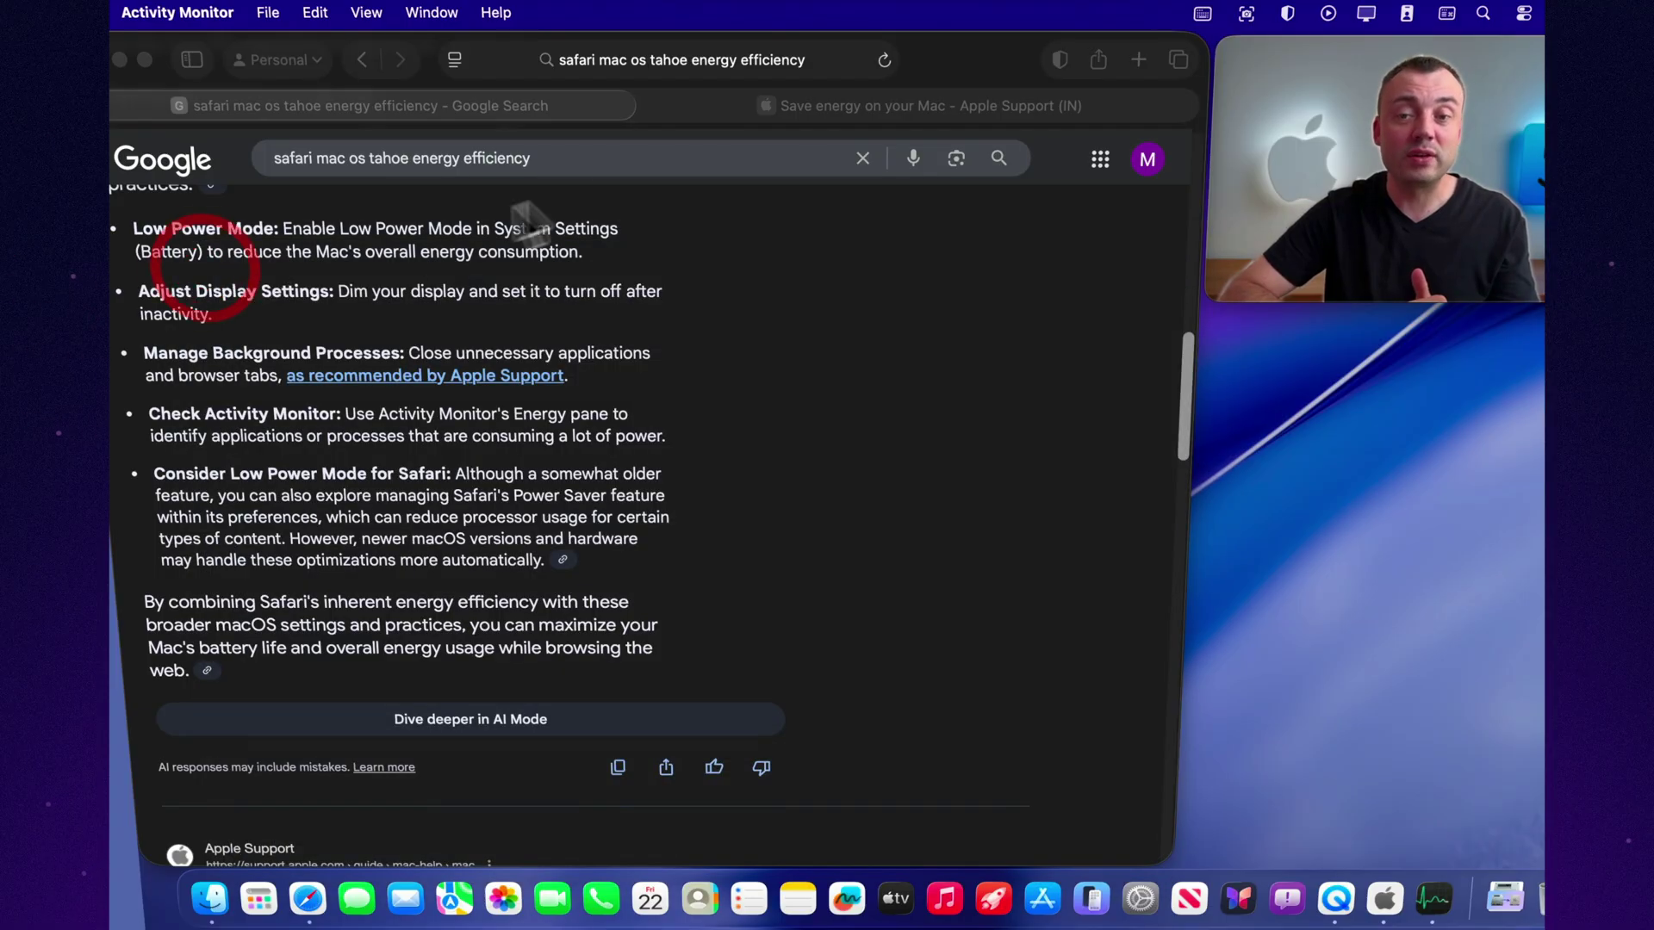
left_click(867, 103)
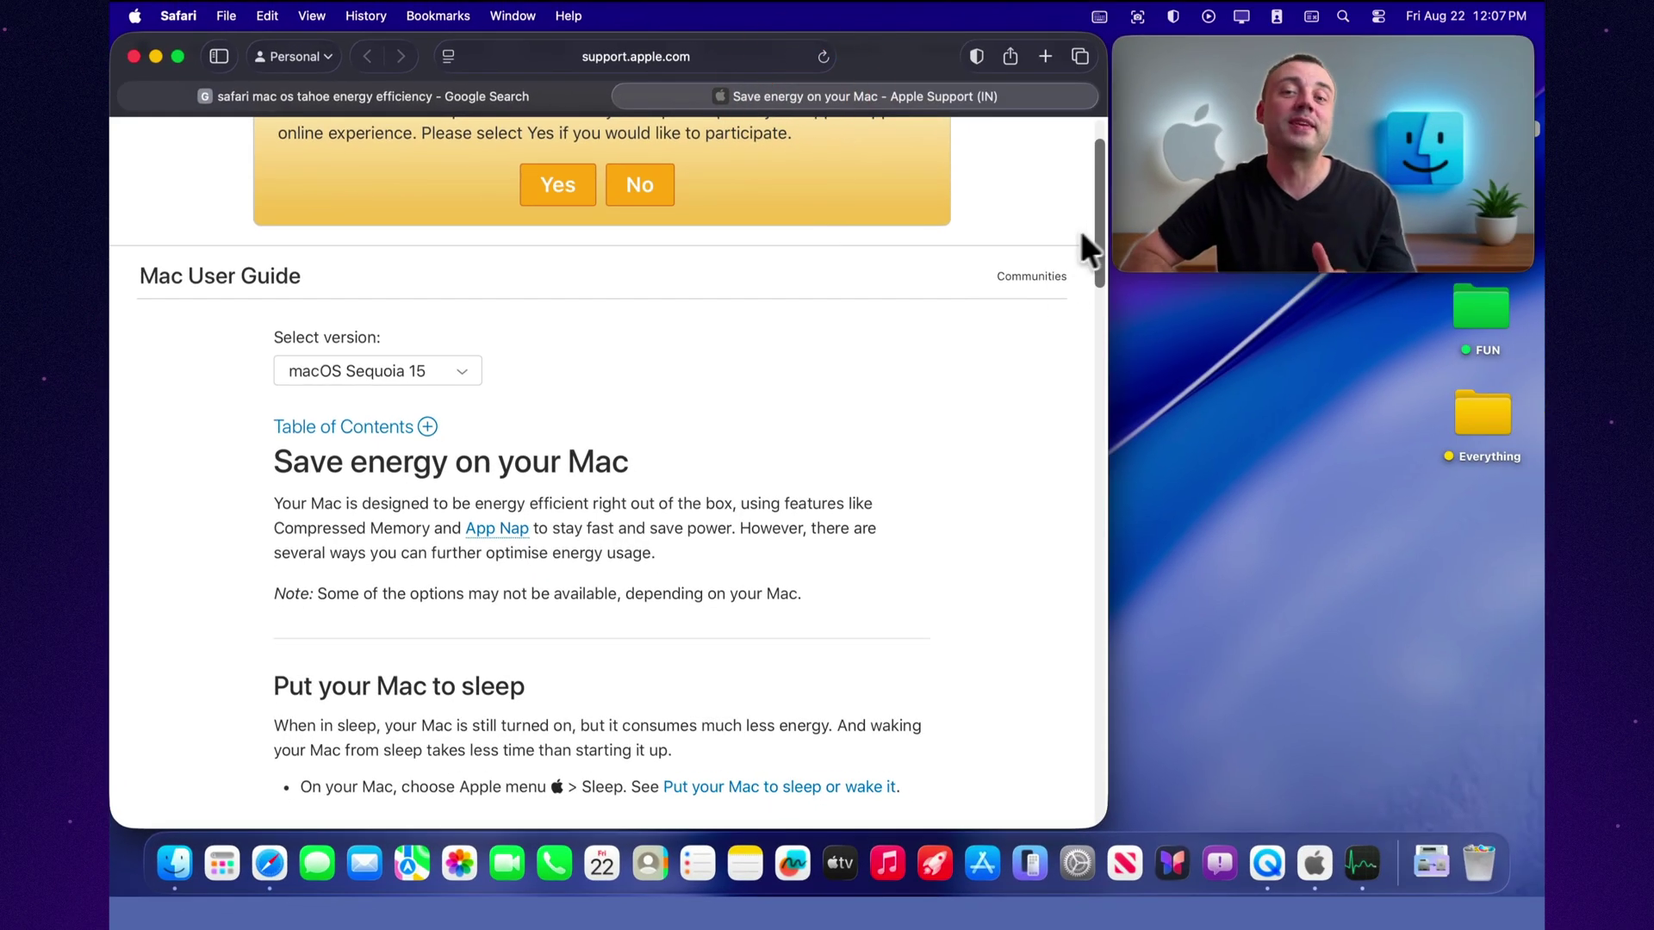
left_click_drag(1100, 251, 1107, 321)
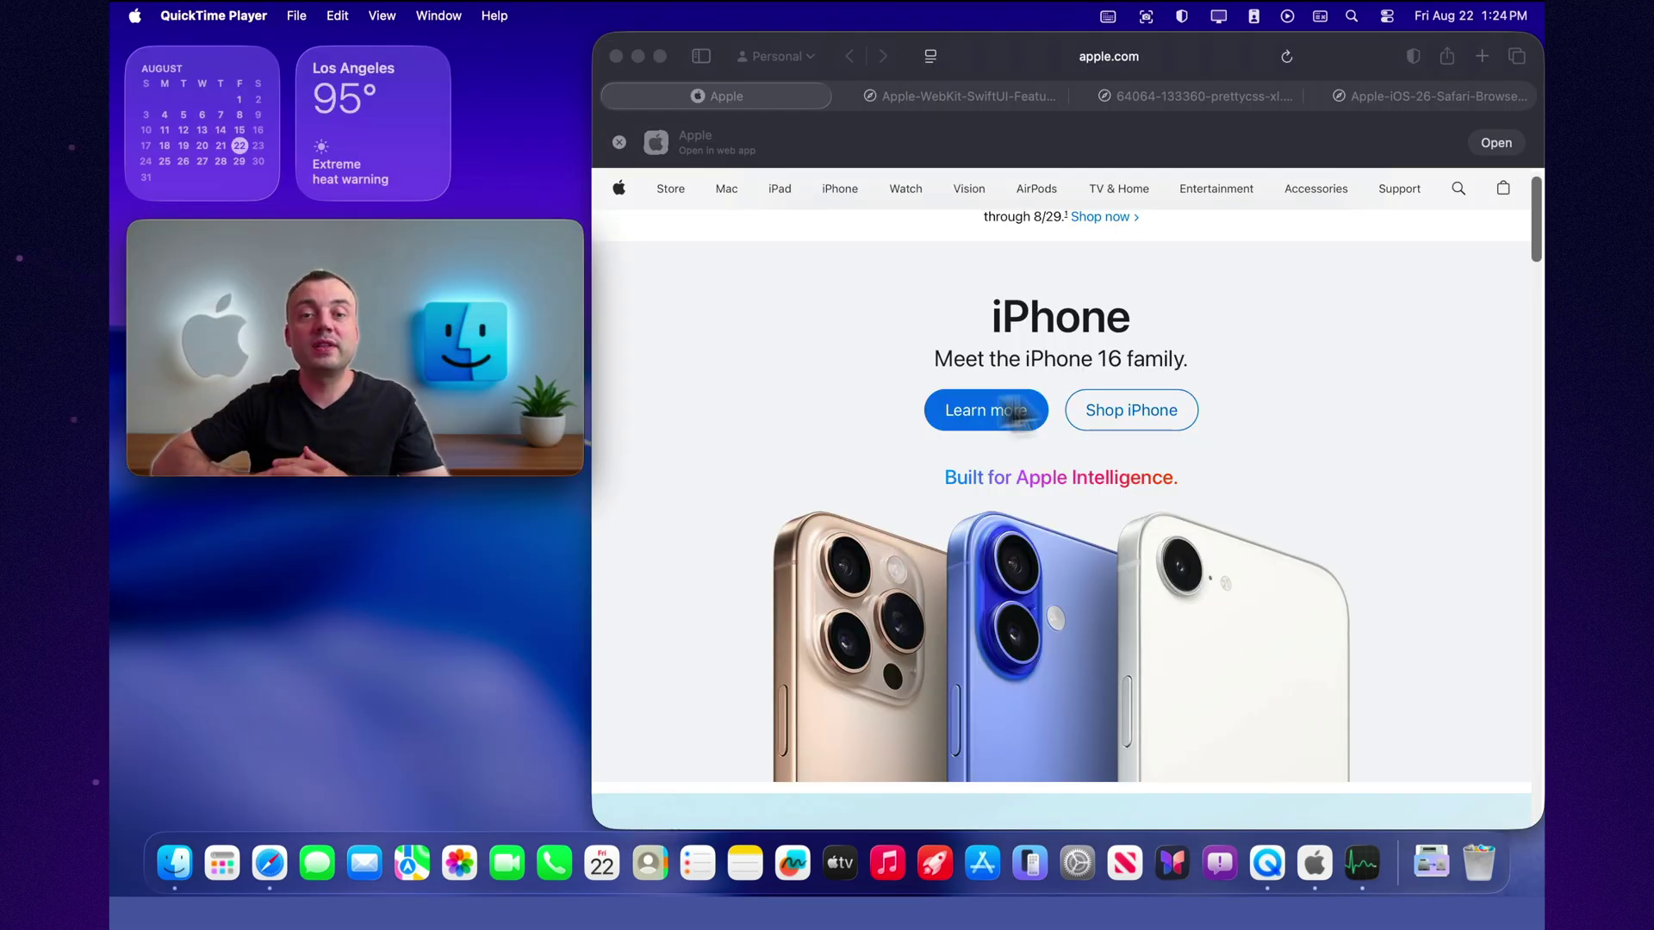
- Inspect the apple.com iPhone image link, then switch to the Apple-WebKit-SwiftUI image tab
right_click(1403, 612)
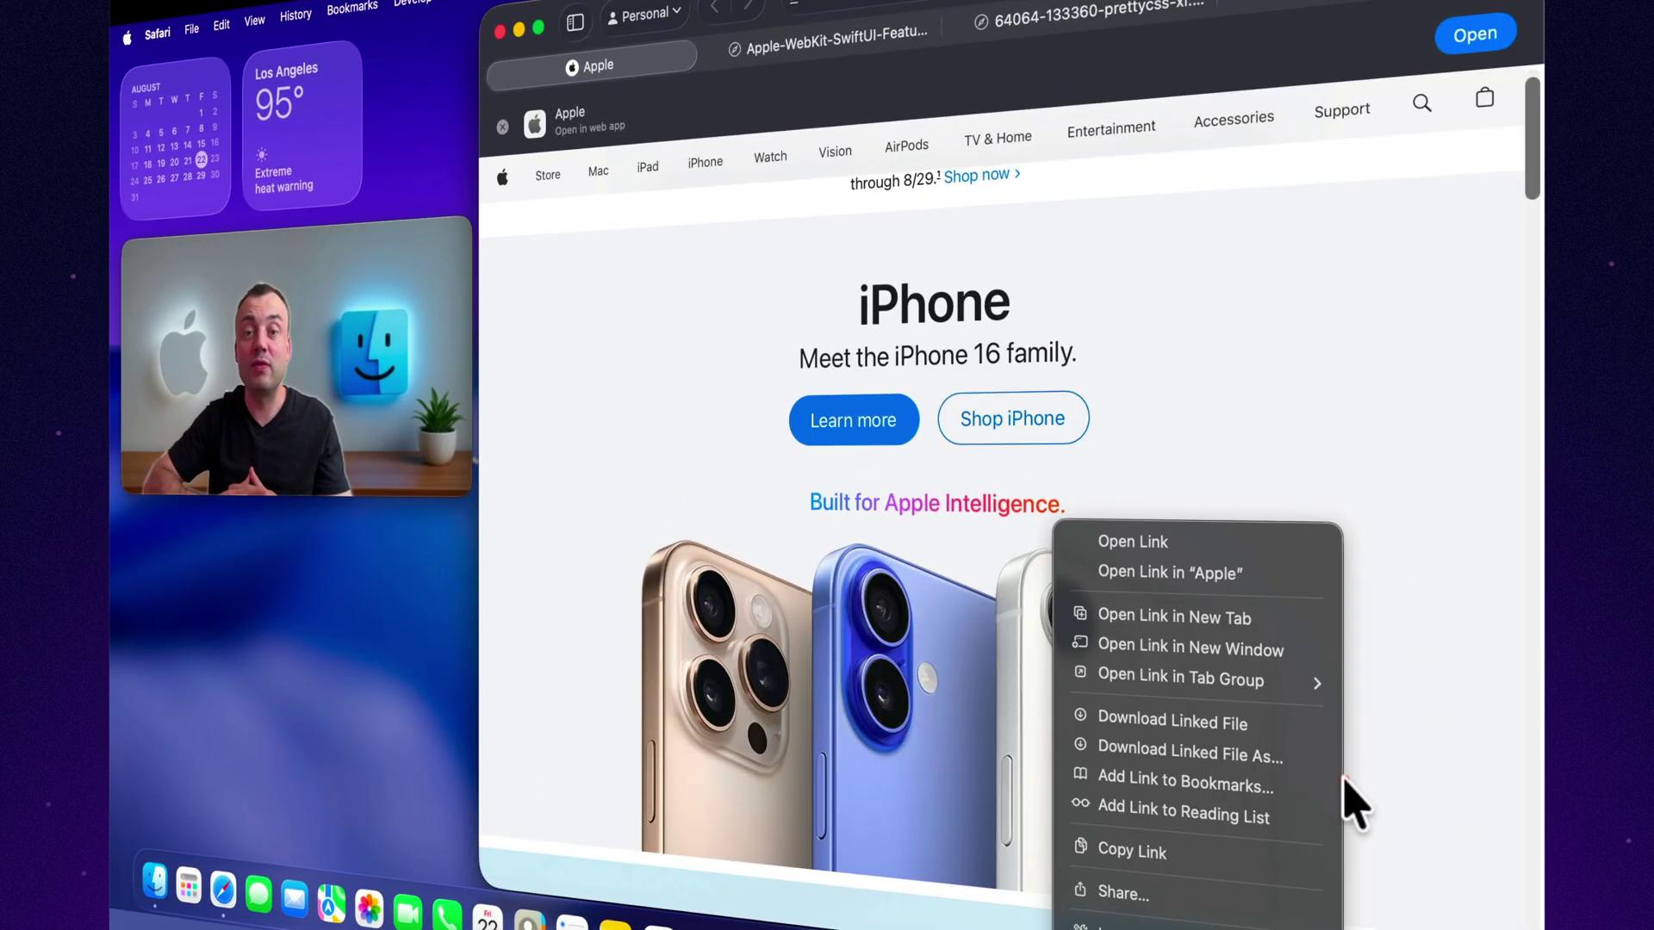
left_click(1120, 923)
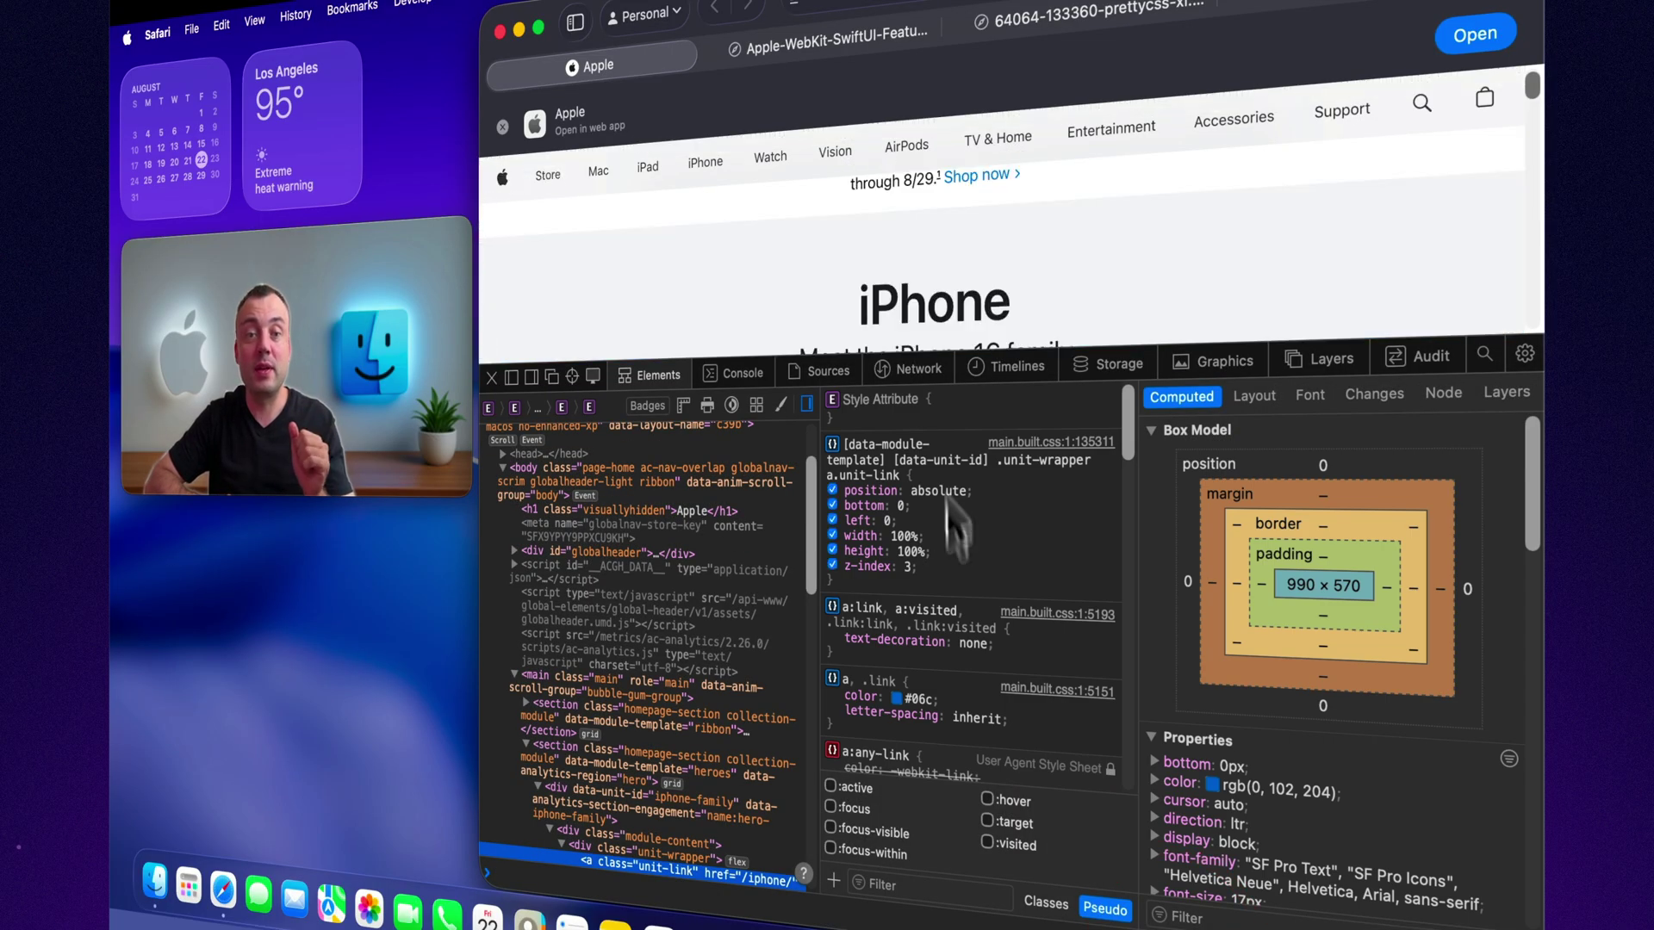
left_click(809, 47)
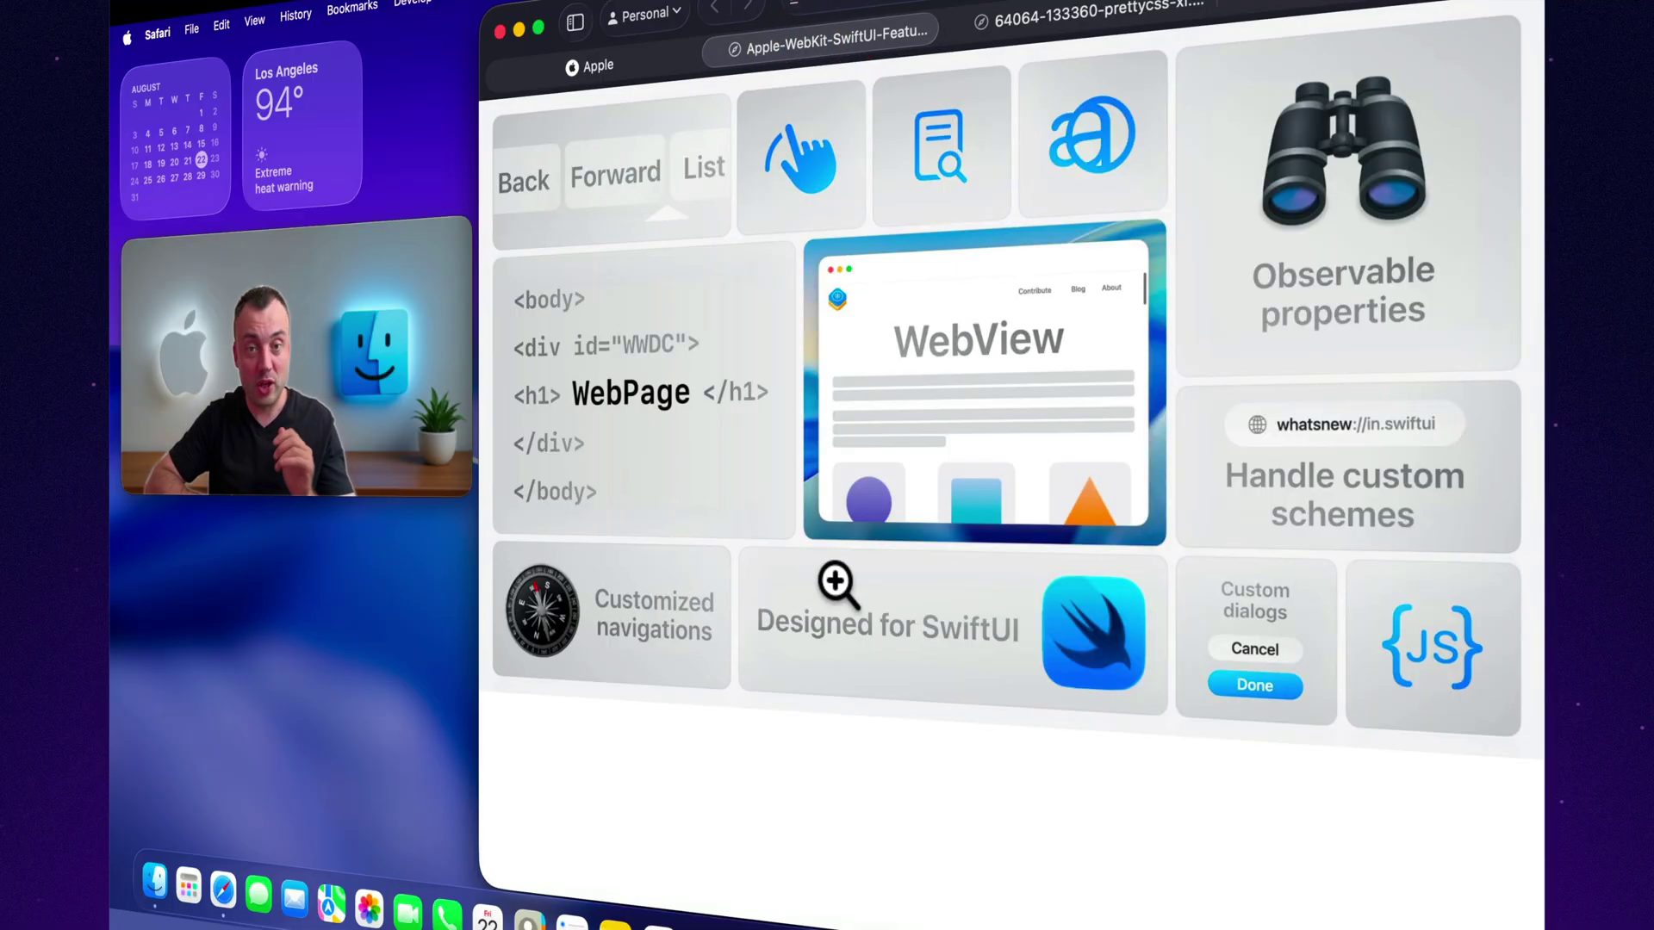
- Pass the typography image tab, then zoom into the iOS 26 Safari report-issues screenshot
left_click(1072, 12)
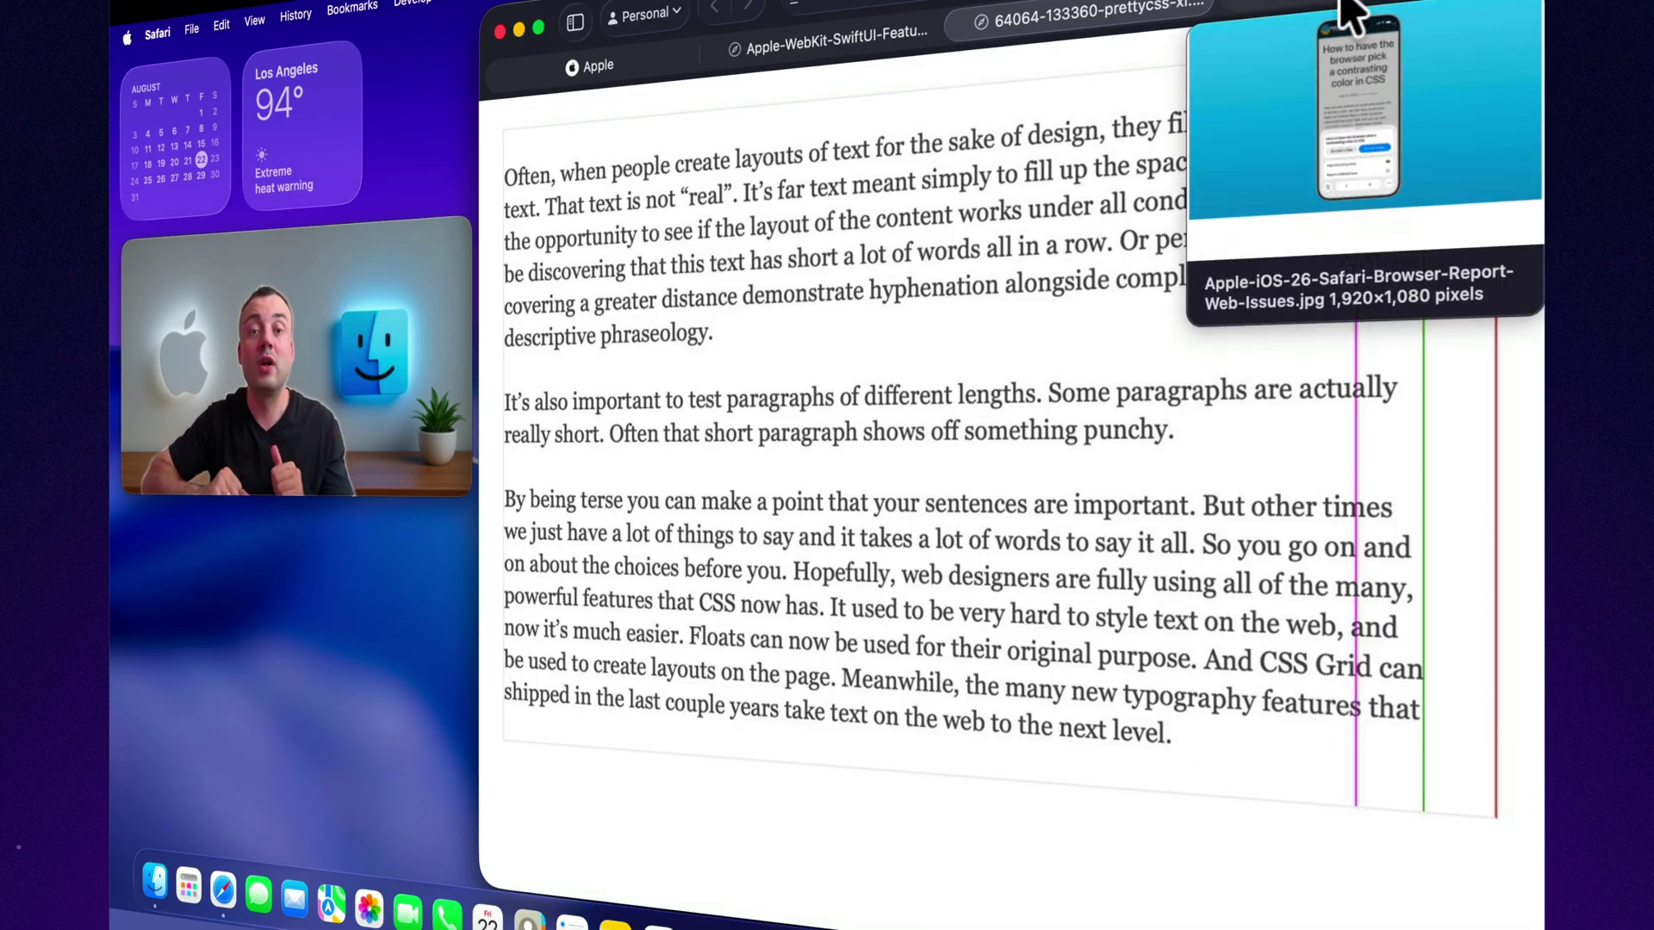
left_click(1346, 14)
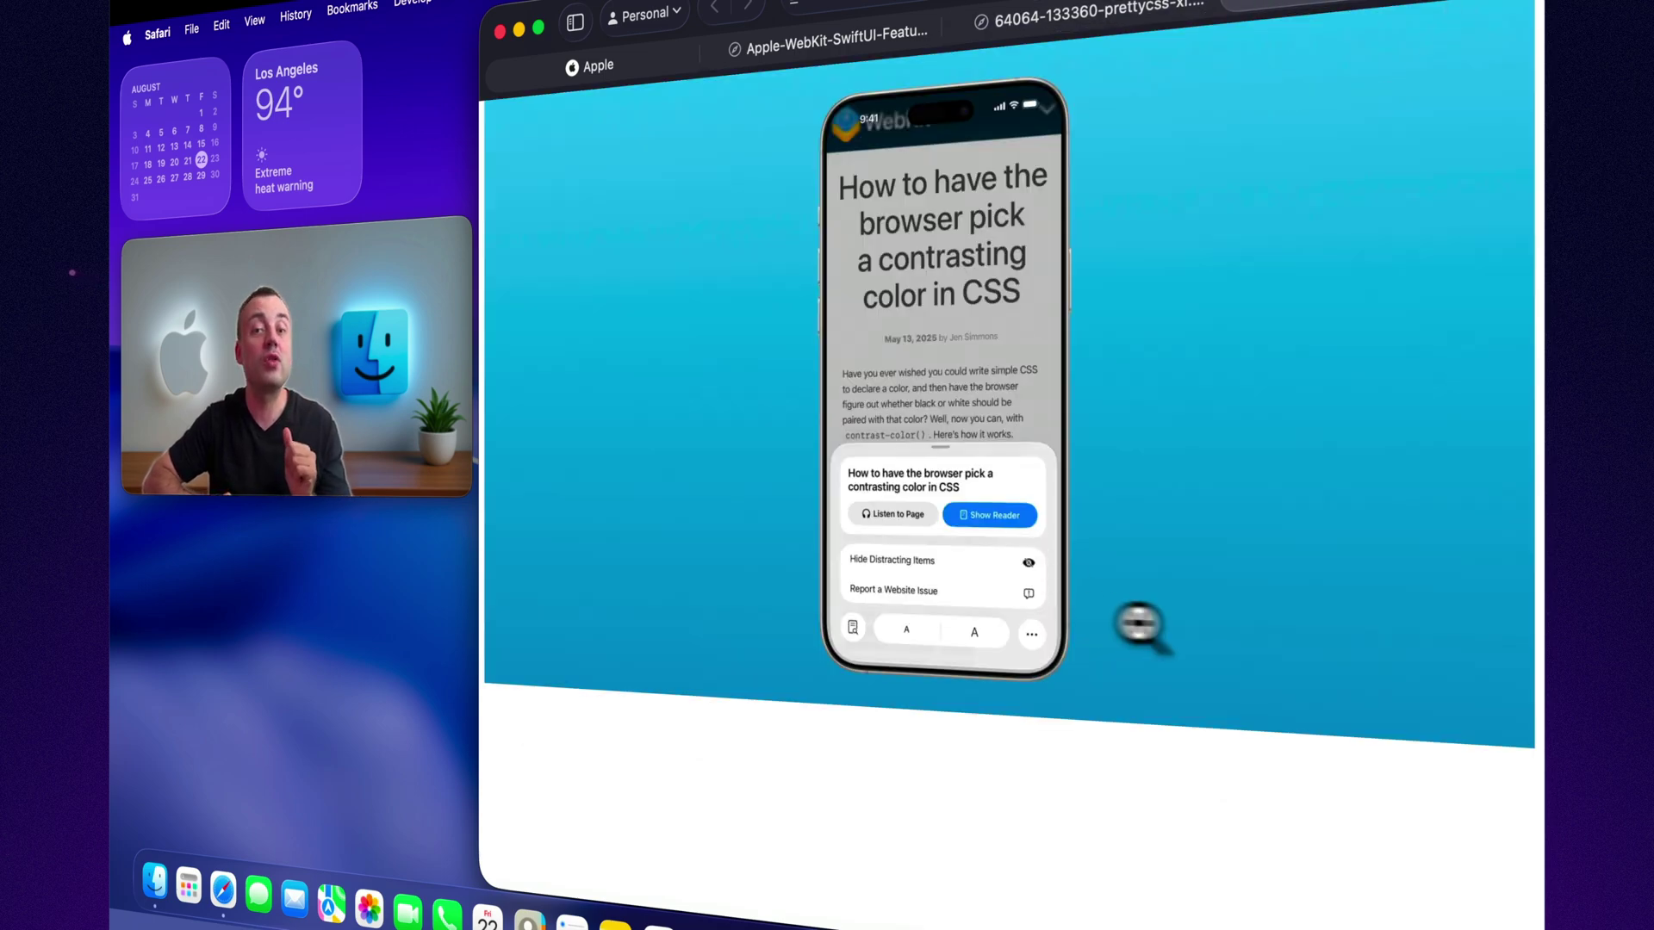
left_click(938, 548)
scroll(1024, 541, "up", 5)
scroll(1026, 539, "down", 4)
scroll(1026, 542, "down", 2)
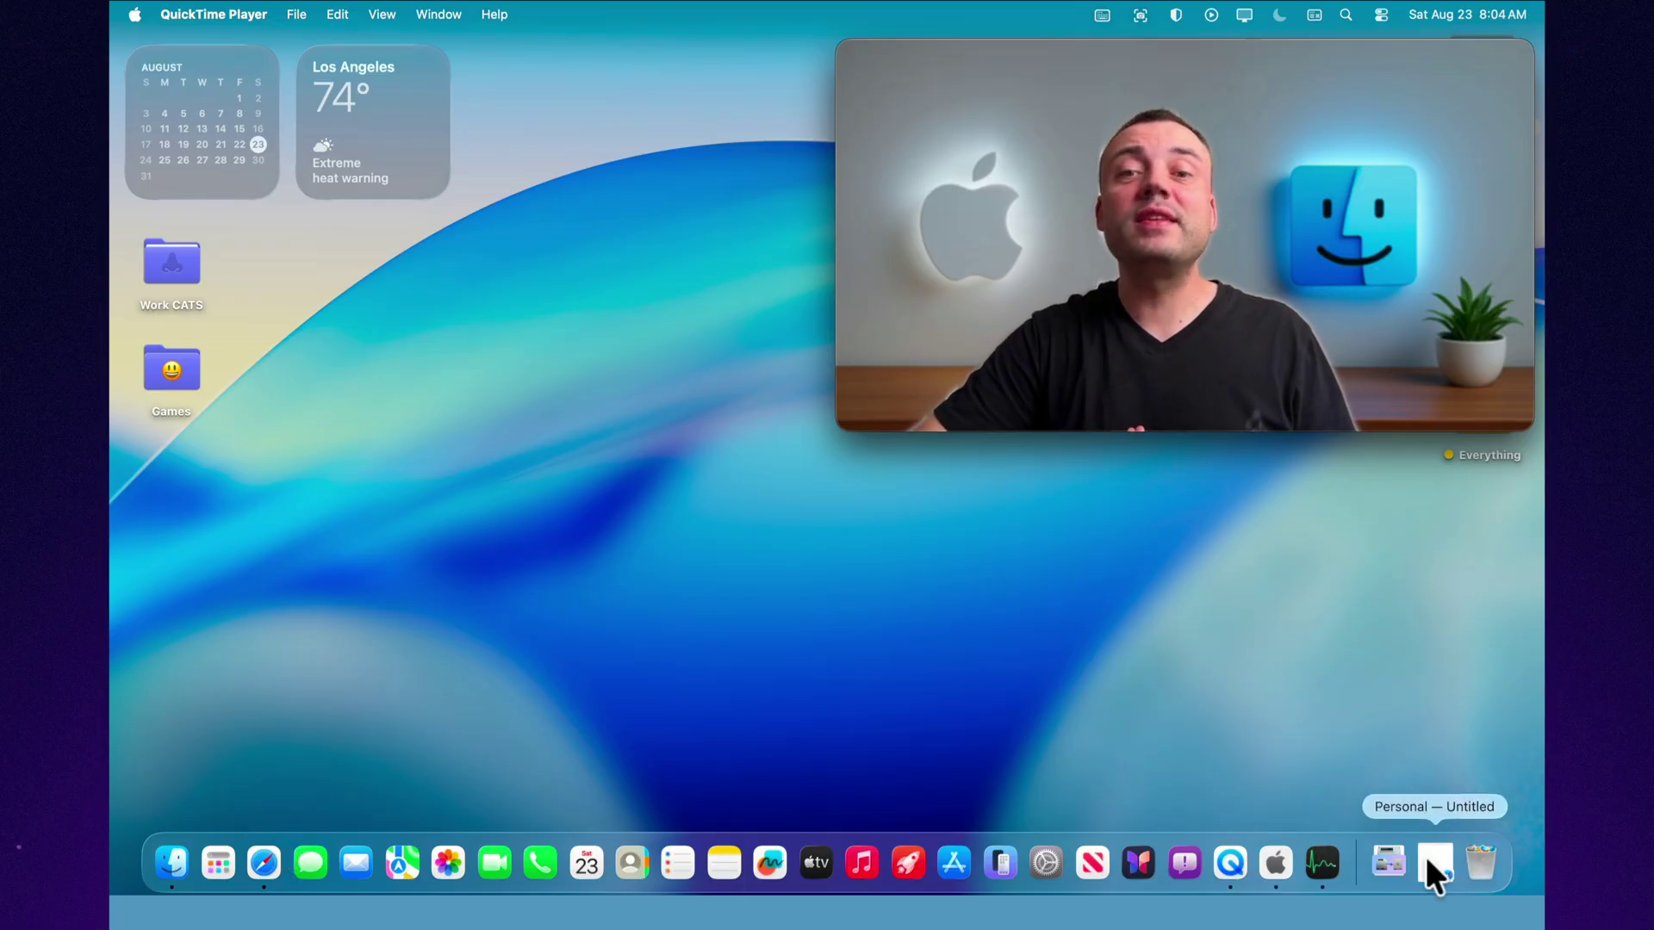
- Restore Safari, add a blank tab, and load apple.com by typing 'app'
left_click(1426, 860)
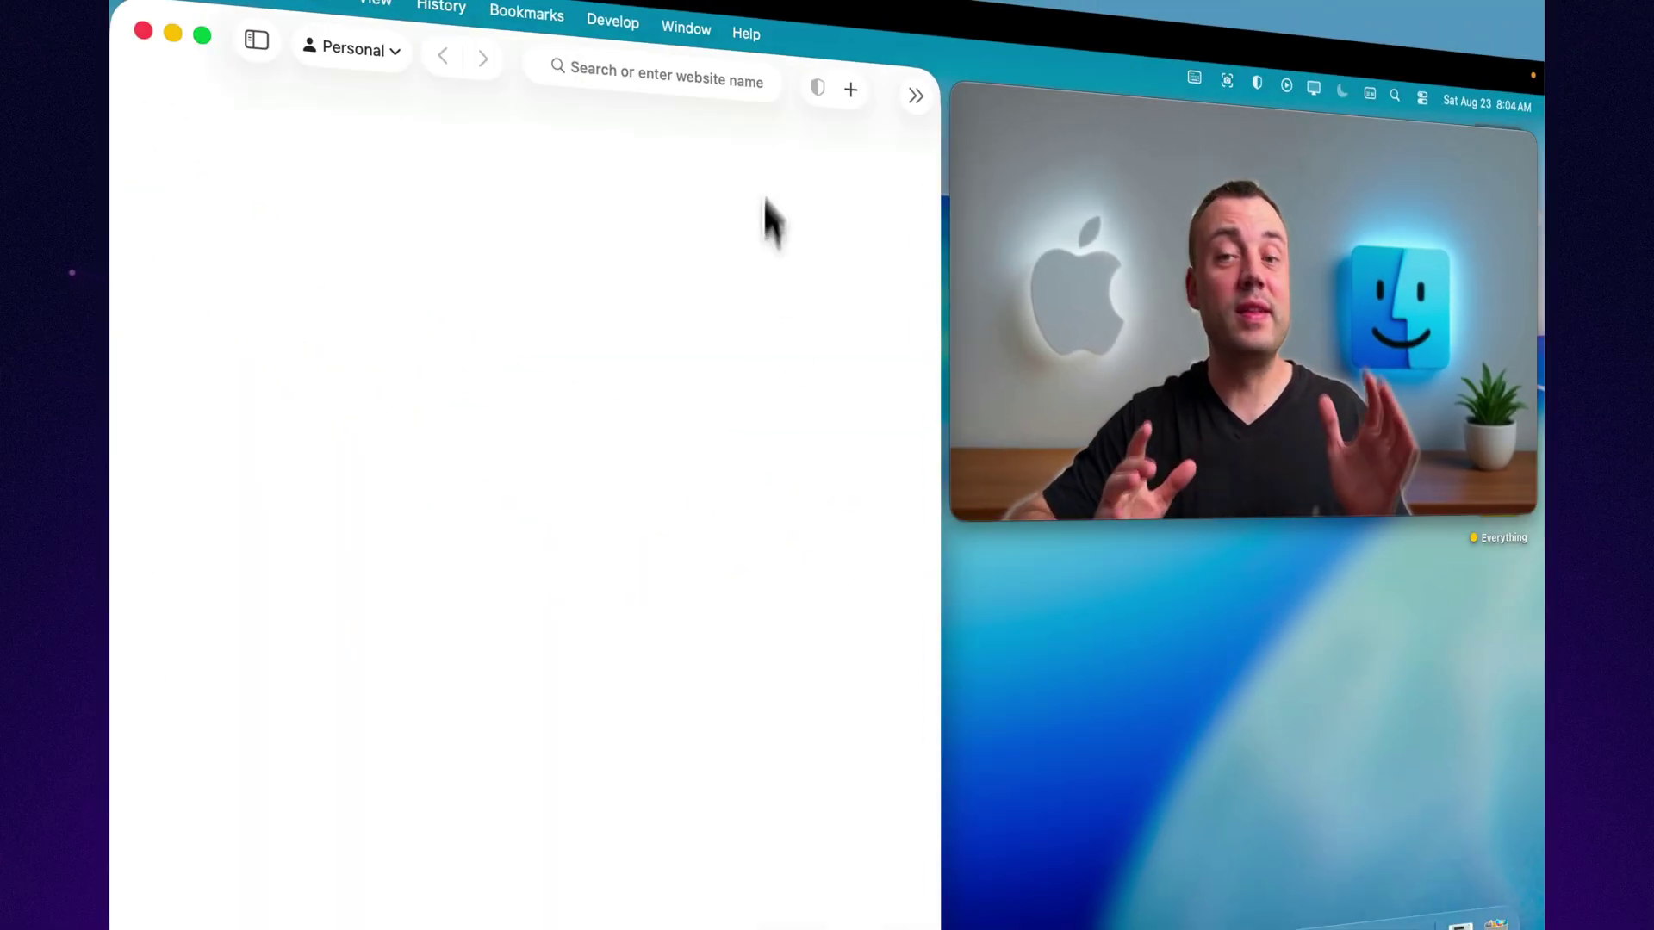
left_click(847, 92)
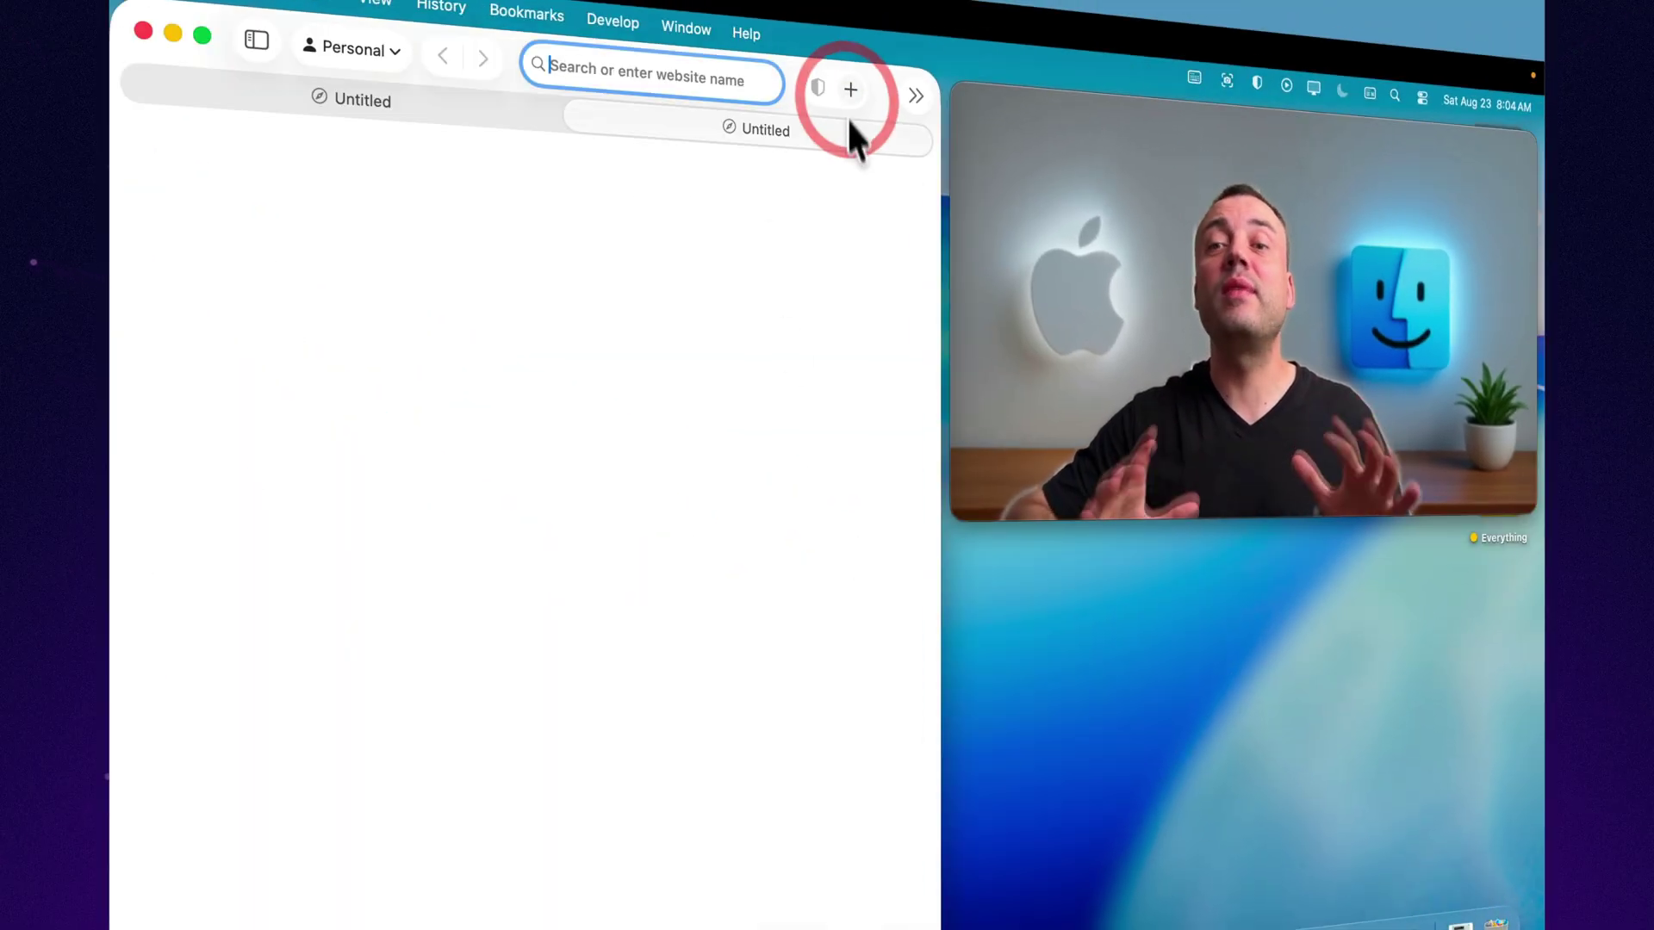
left_click(448, 108)
type("app")
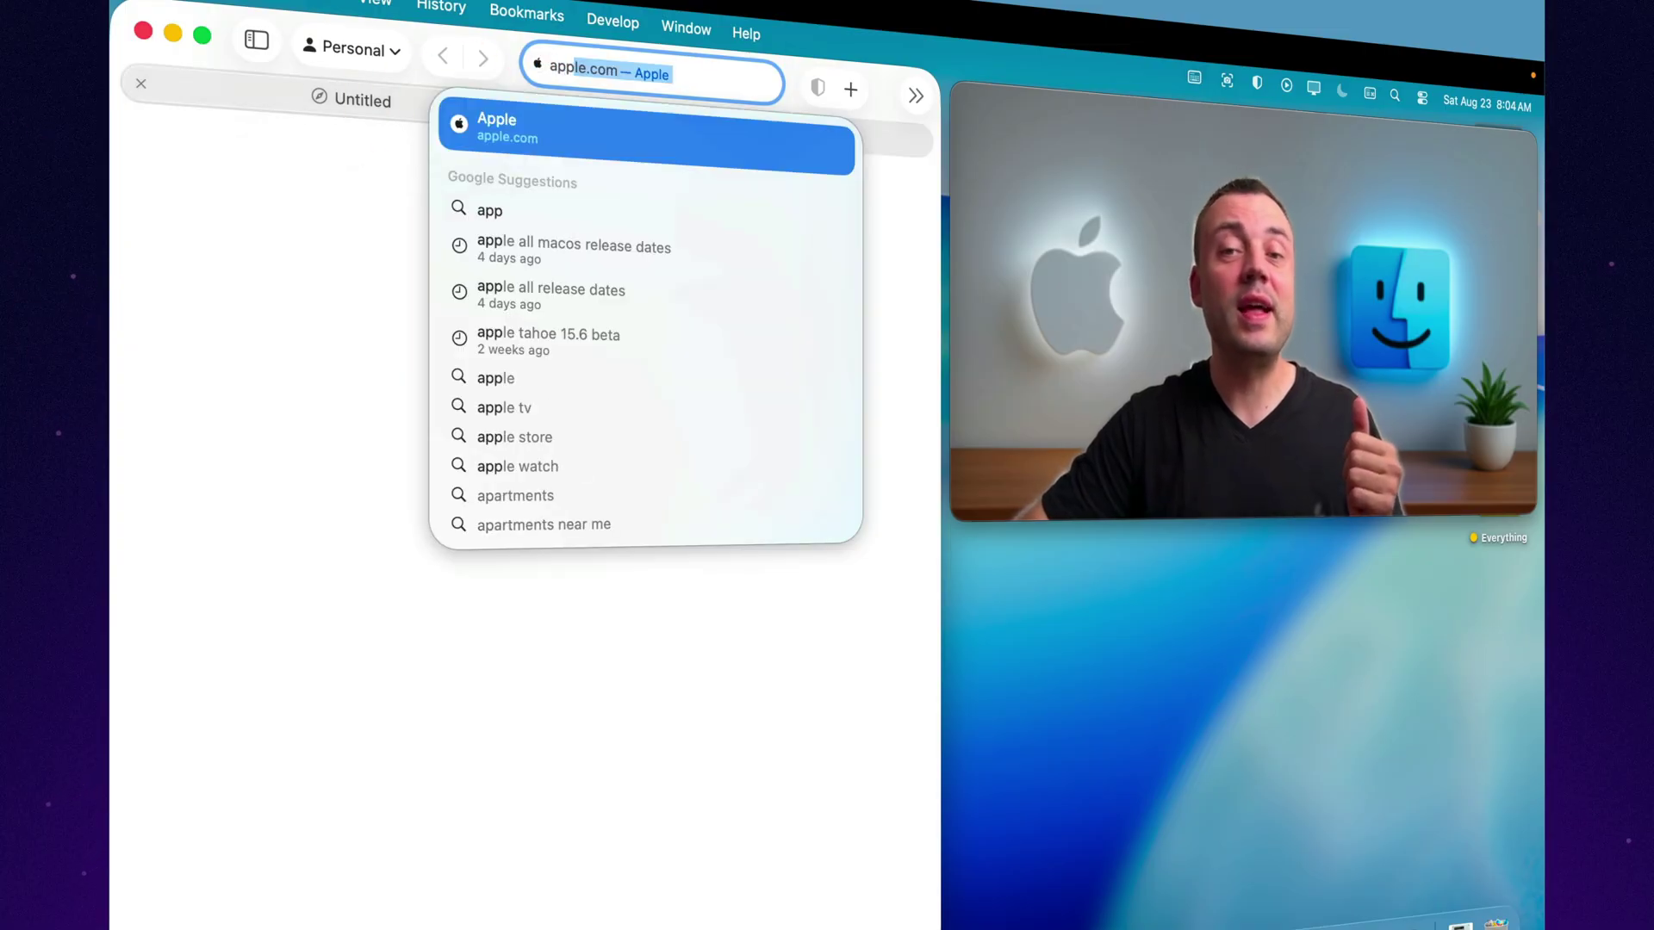
key("Return")
- Inspect the iPhone link's markup in Web Inspector
right_click(805, 426)
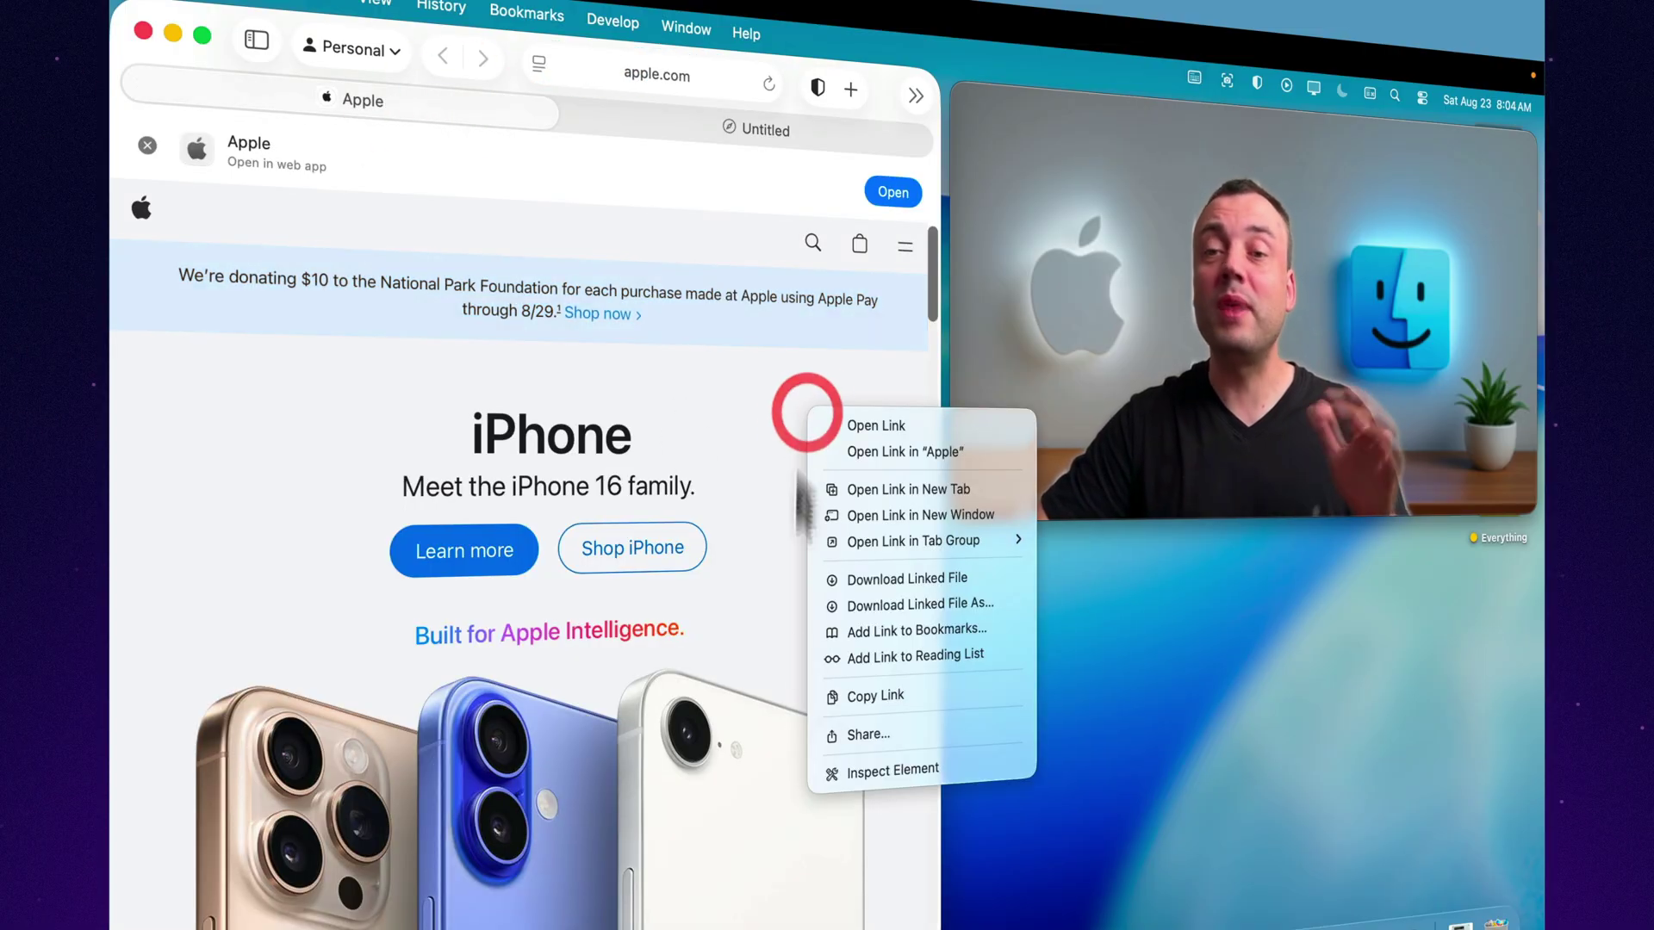
left_click(858, 769)
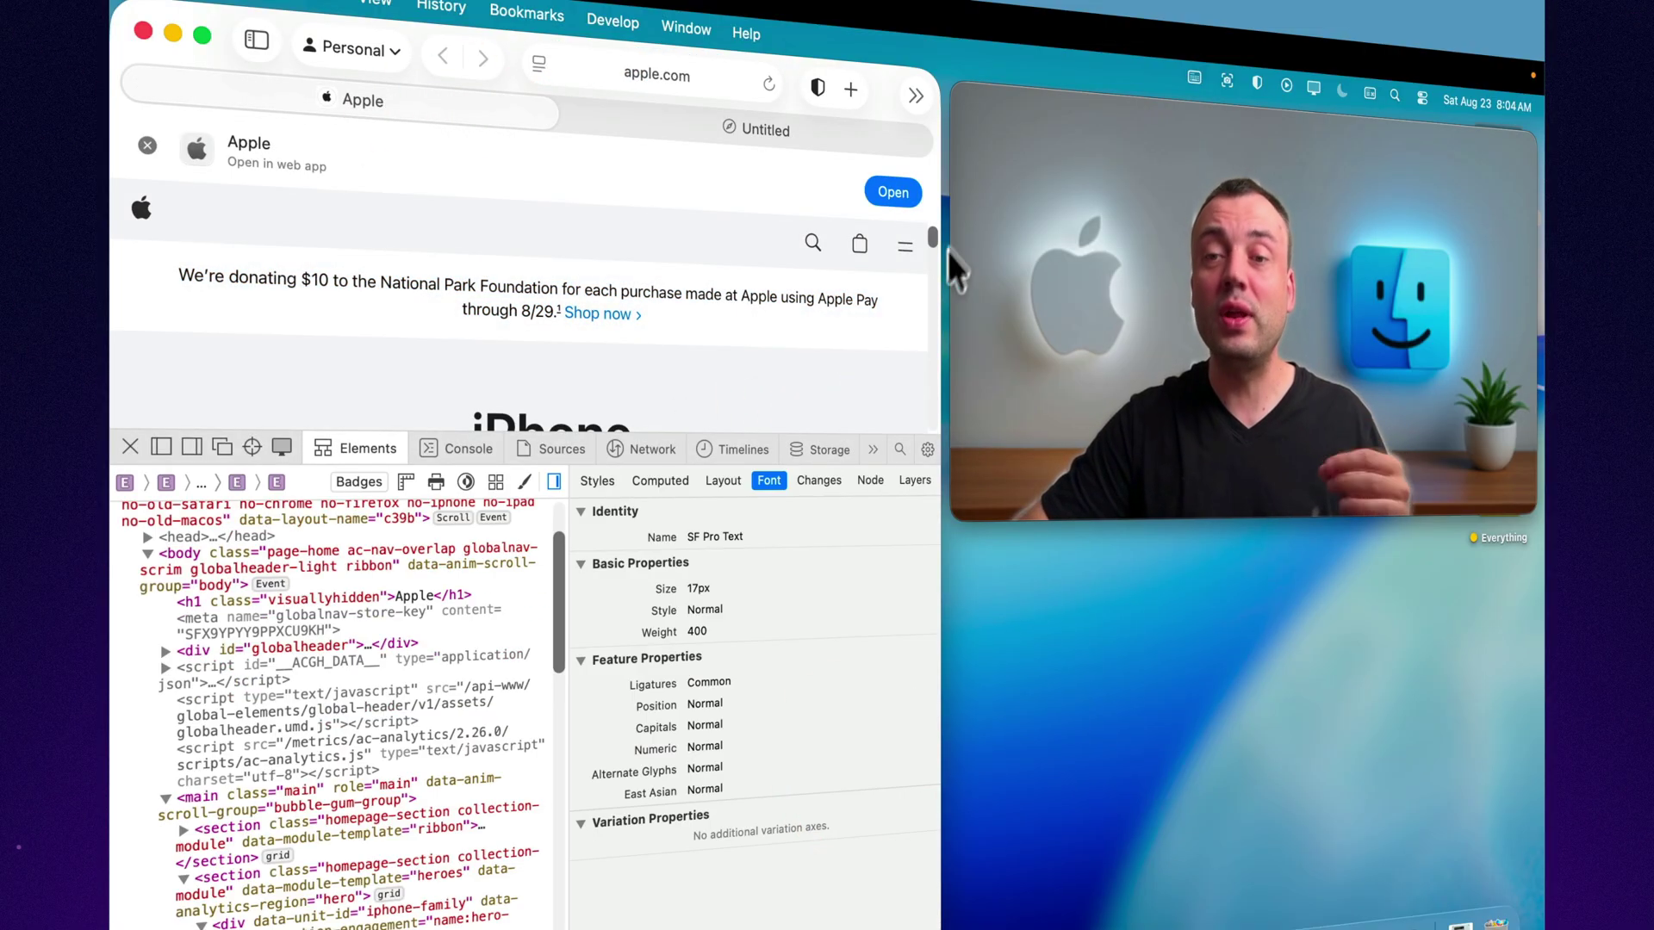
left_click_drag(937, 236, 930, 362)
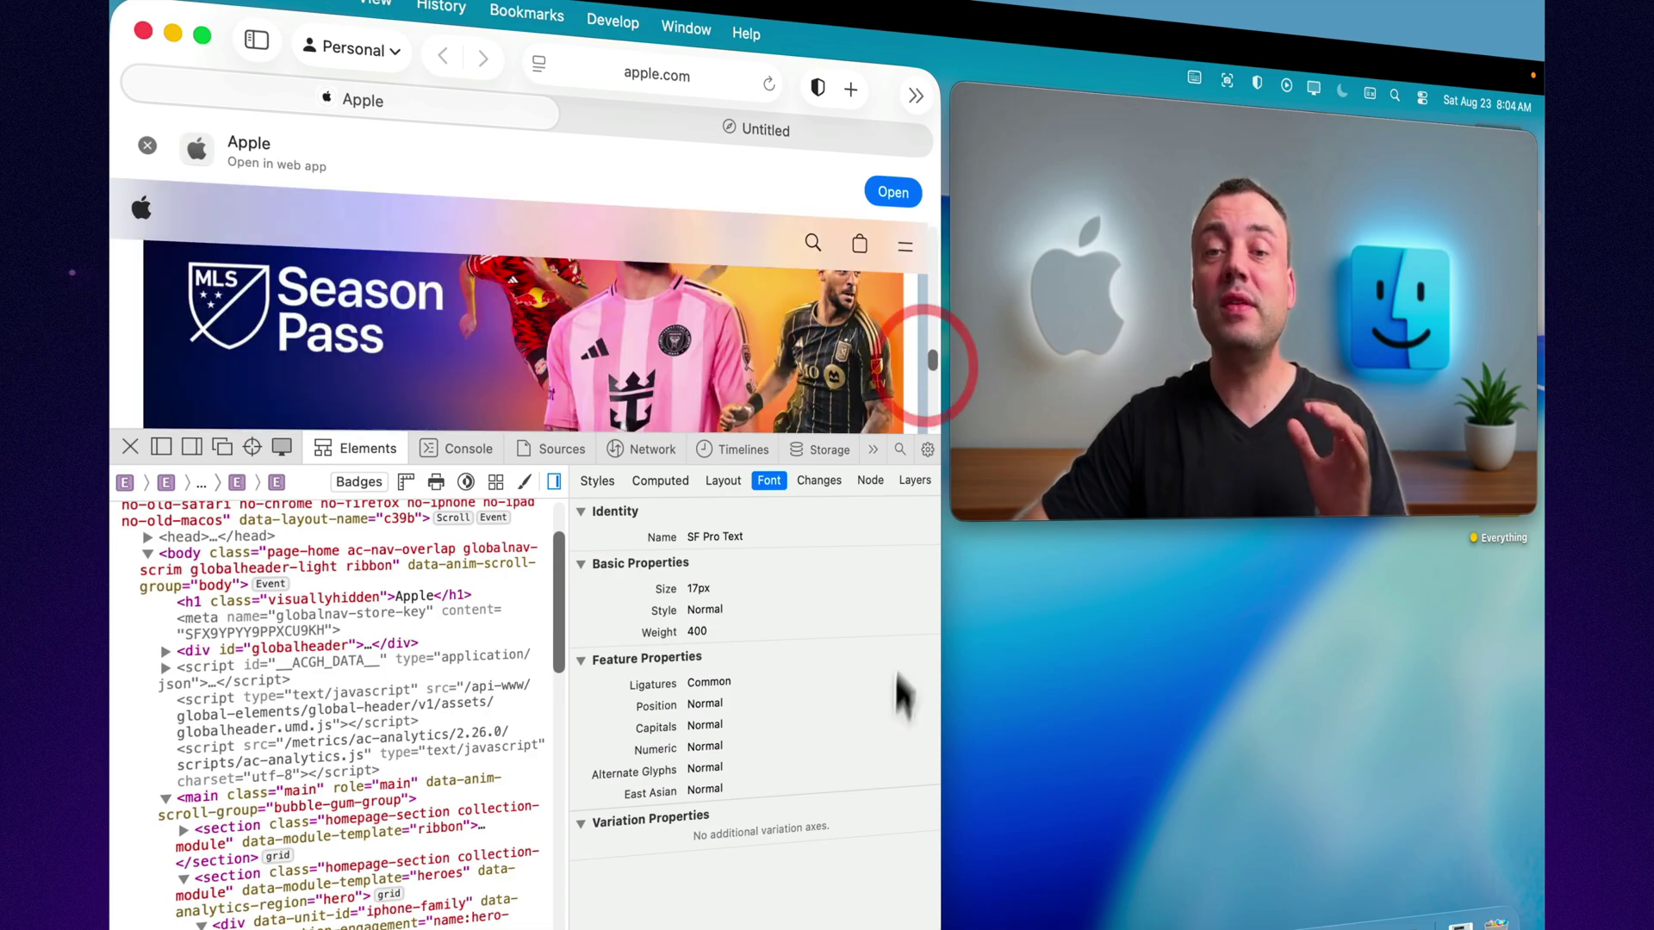
left_click_drag(557, 577, 557, 723)
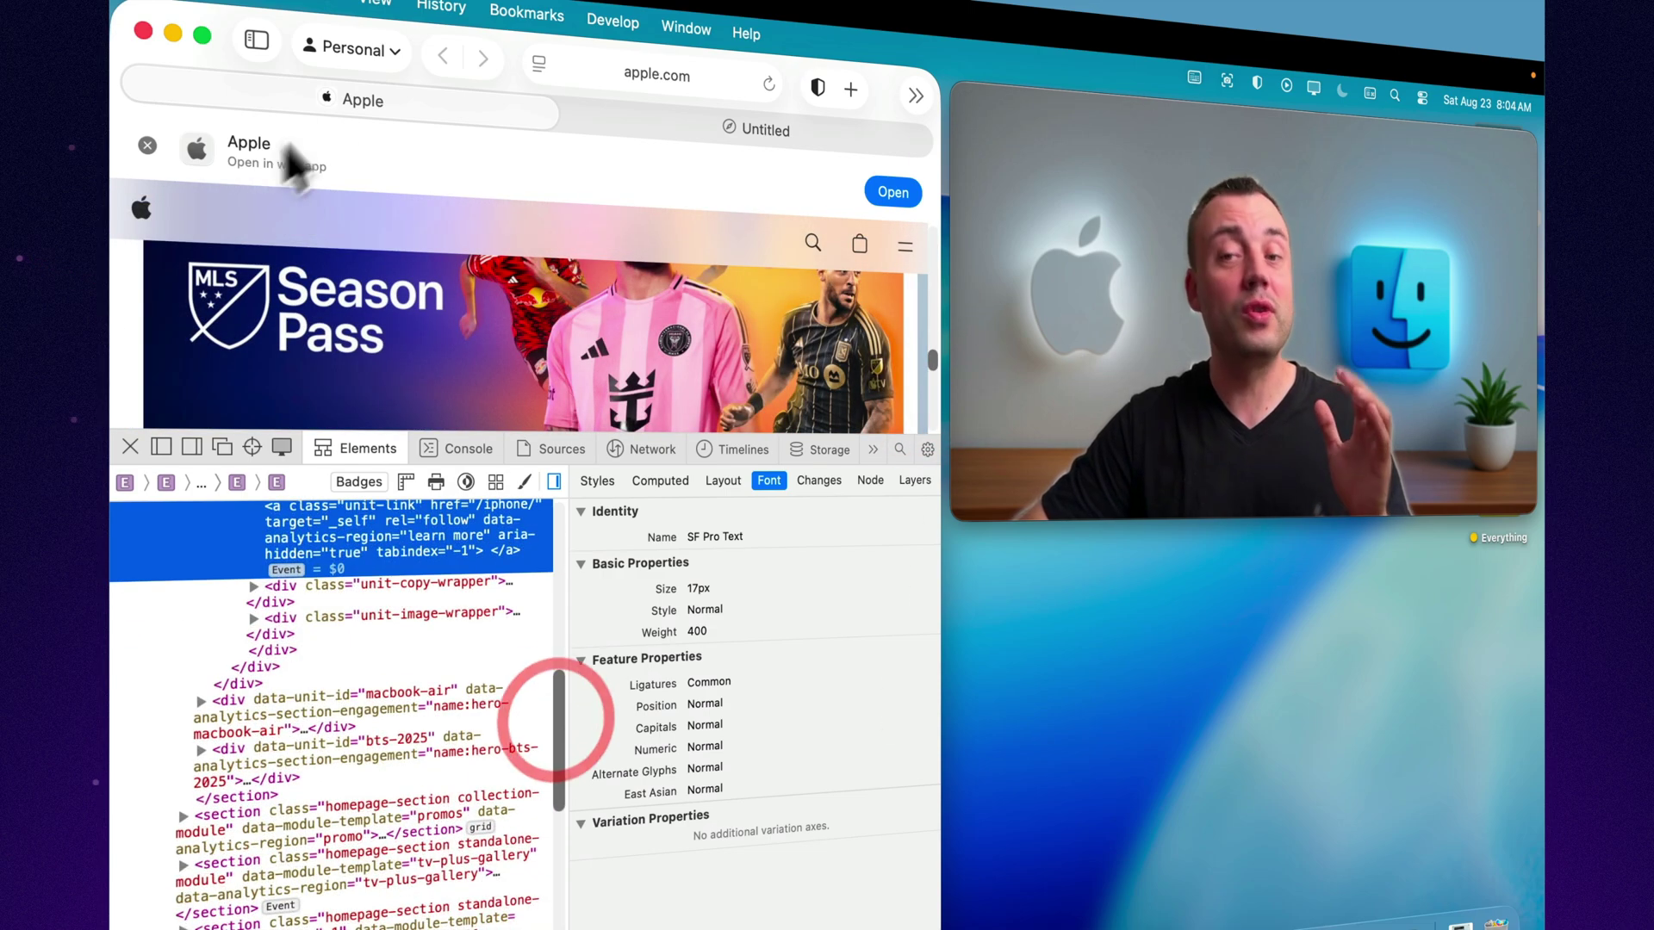
- Confirm apple.com contacted no trackers, then switch to the blank Untitled tab
left_click(693, 76)
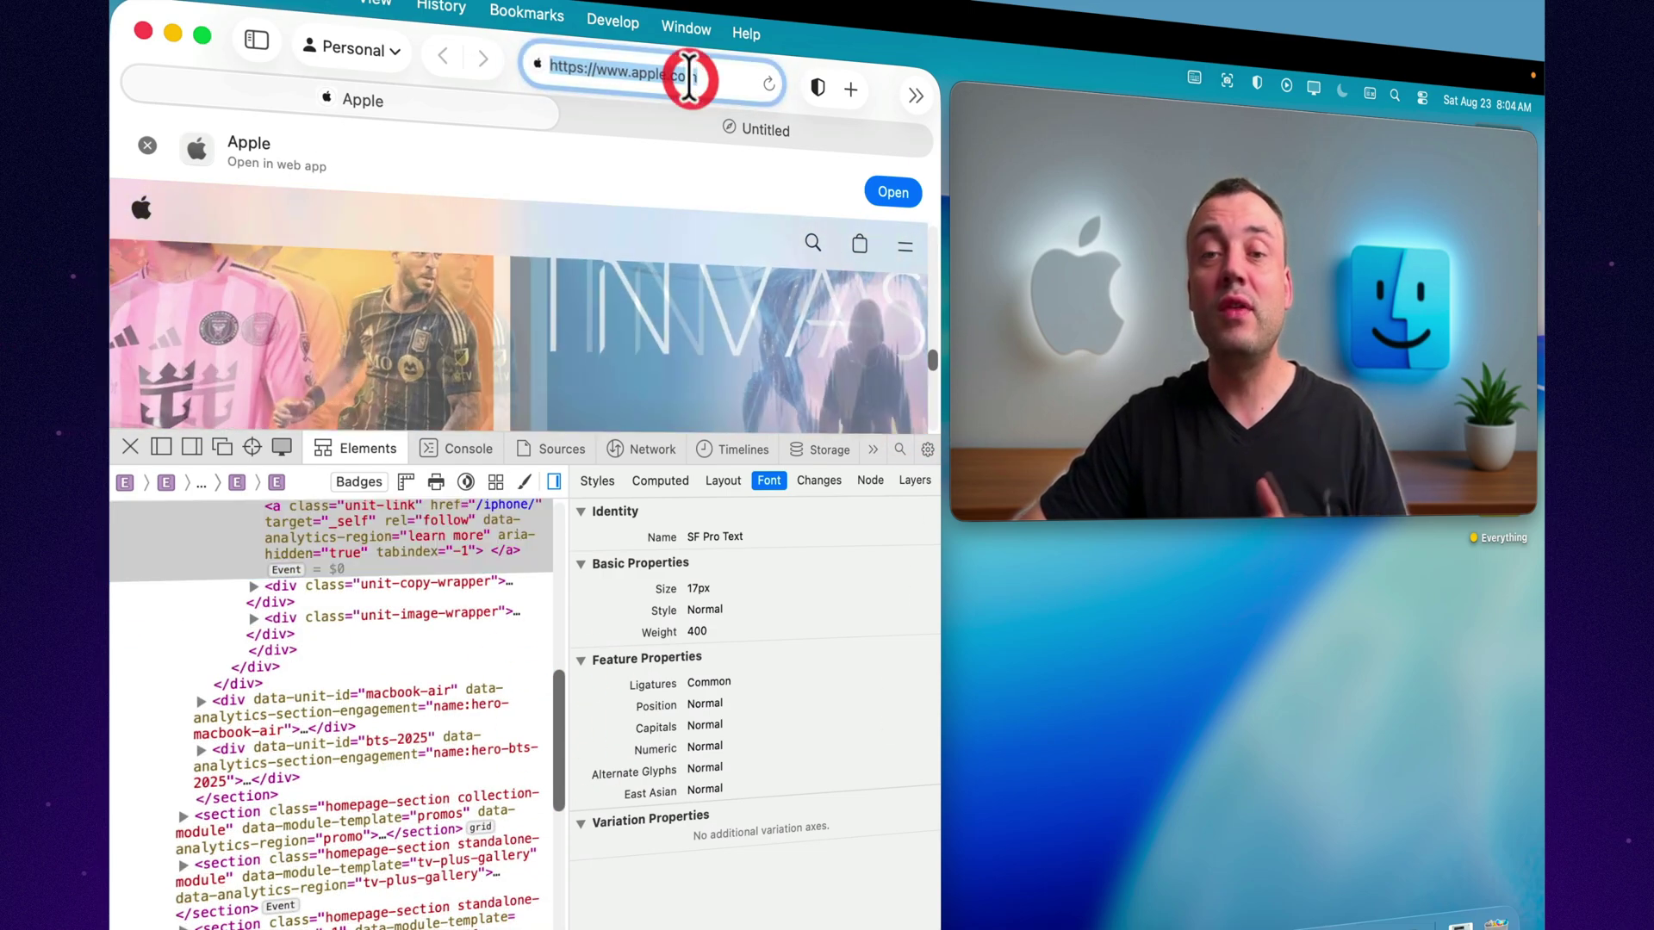
left_click(817, 87)
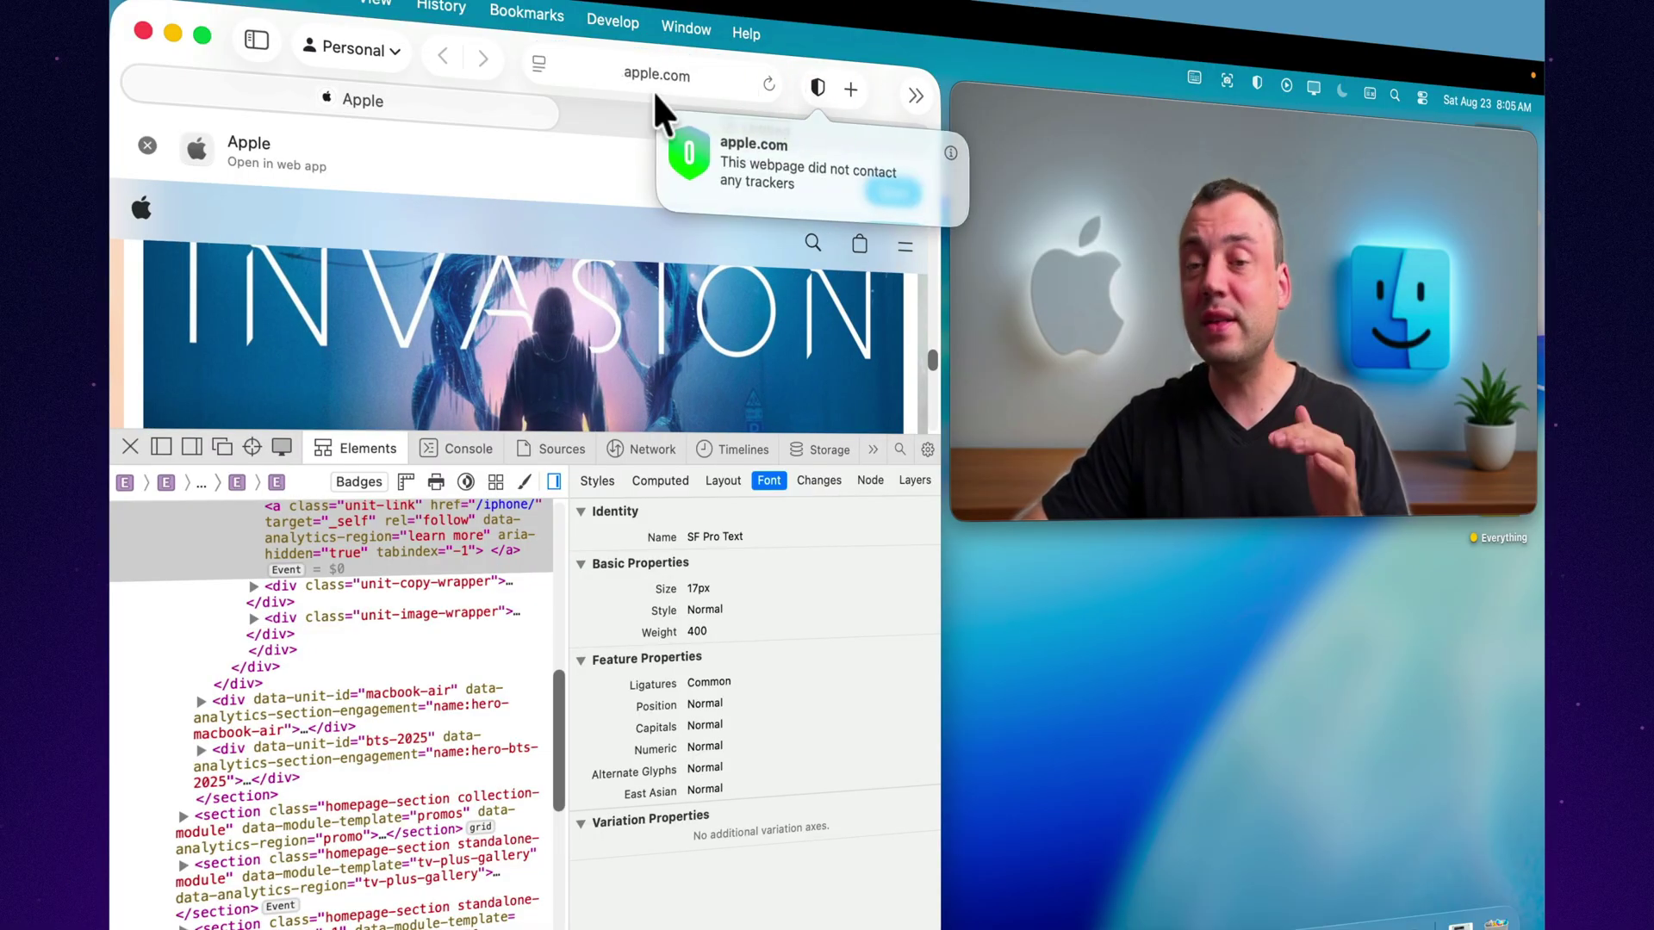
double_click(579, 138)
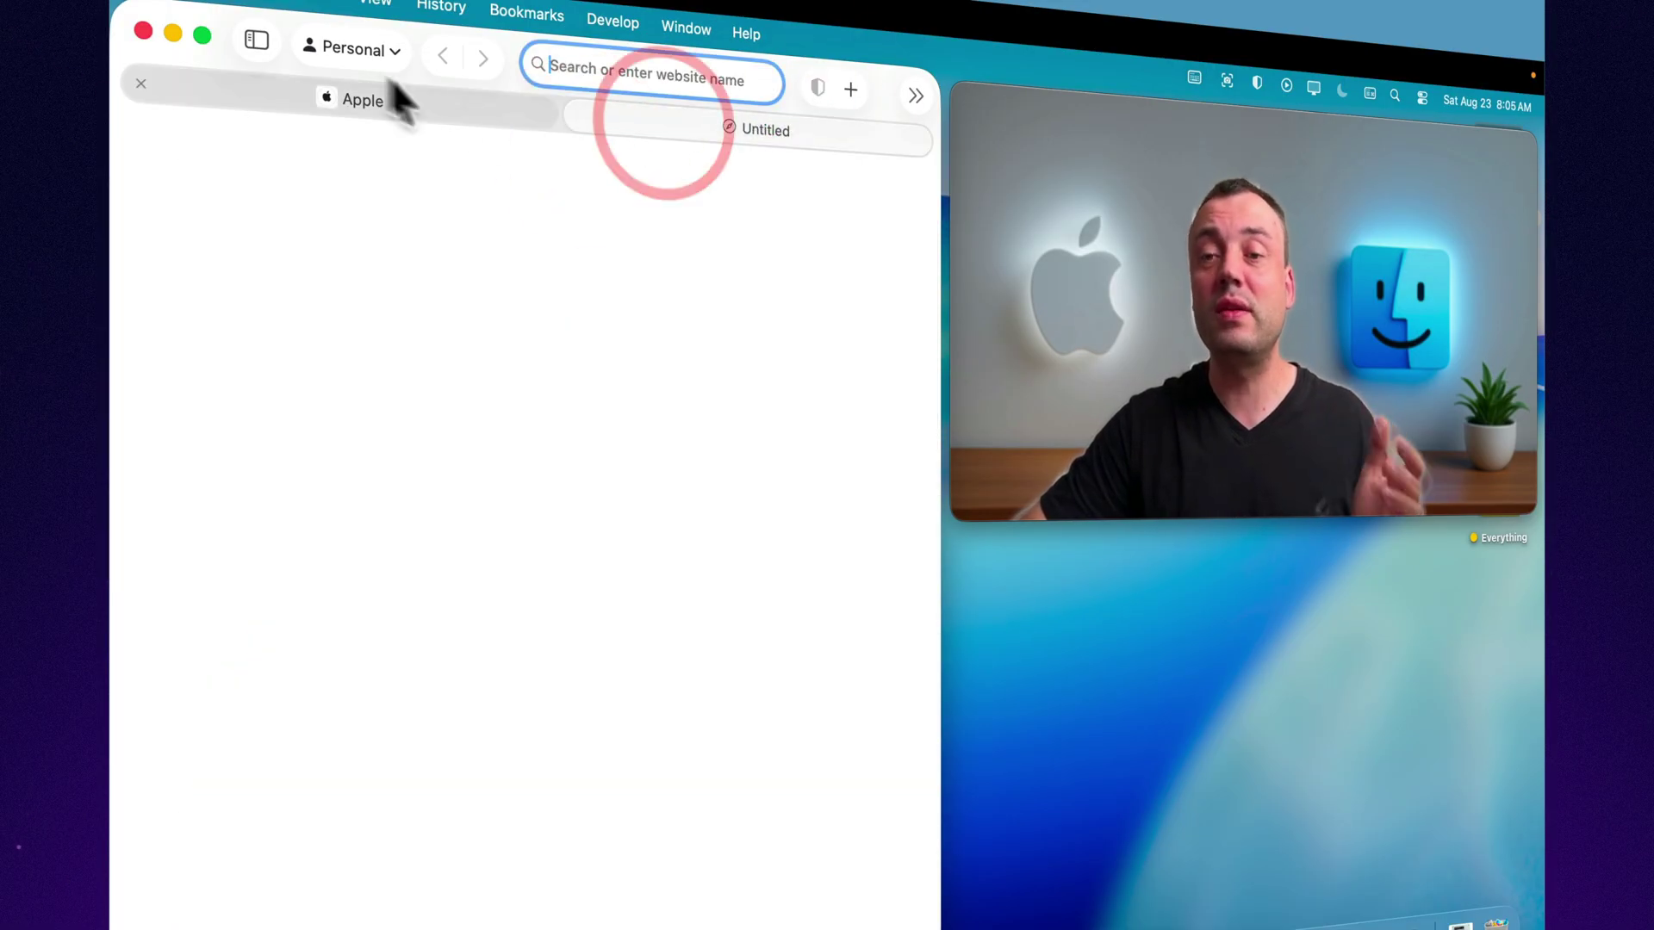
- Open the sidebar listing the Personal tabs Apple and Untitled plus the Cats tab group
left_click(363, 54)
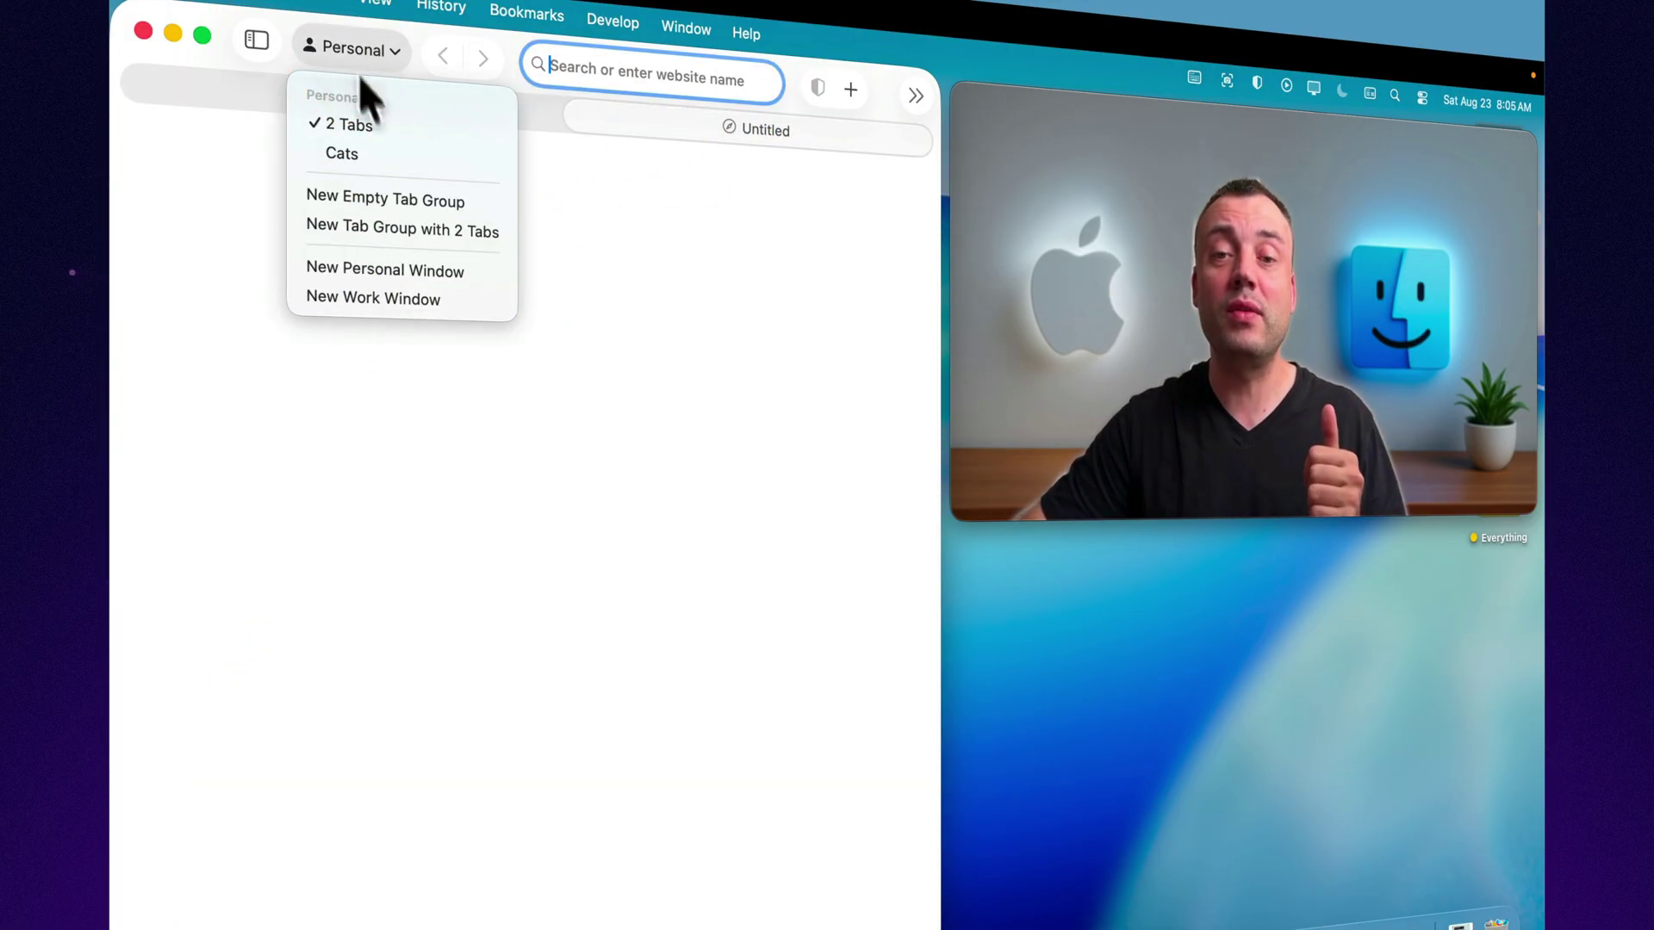
left_click(257, 40)
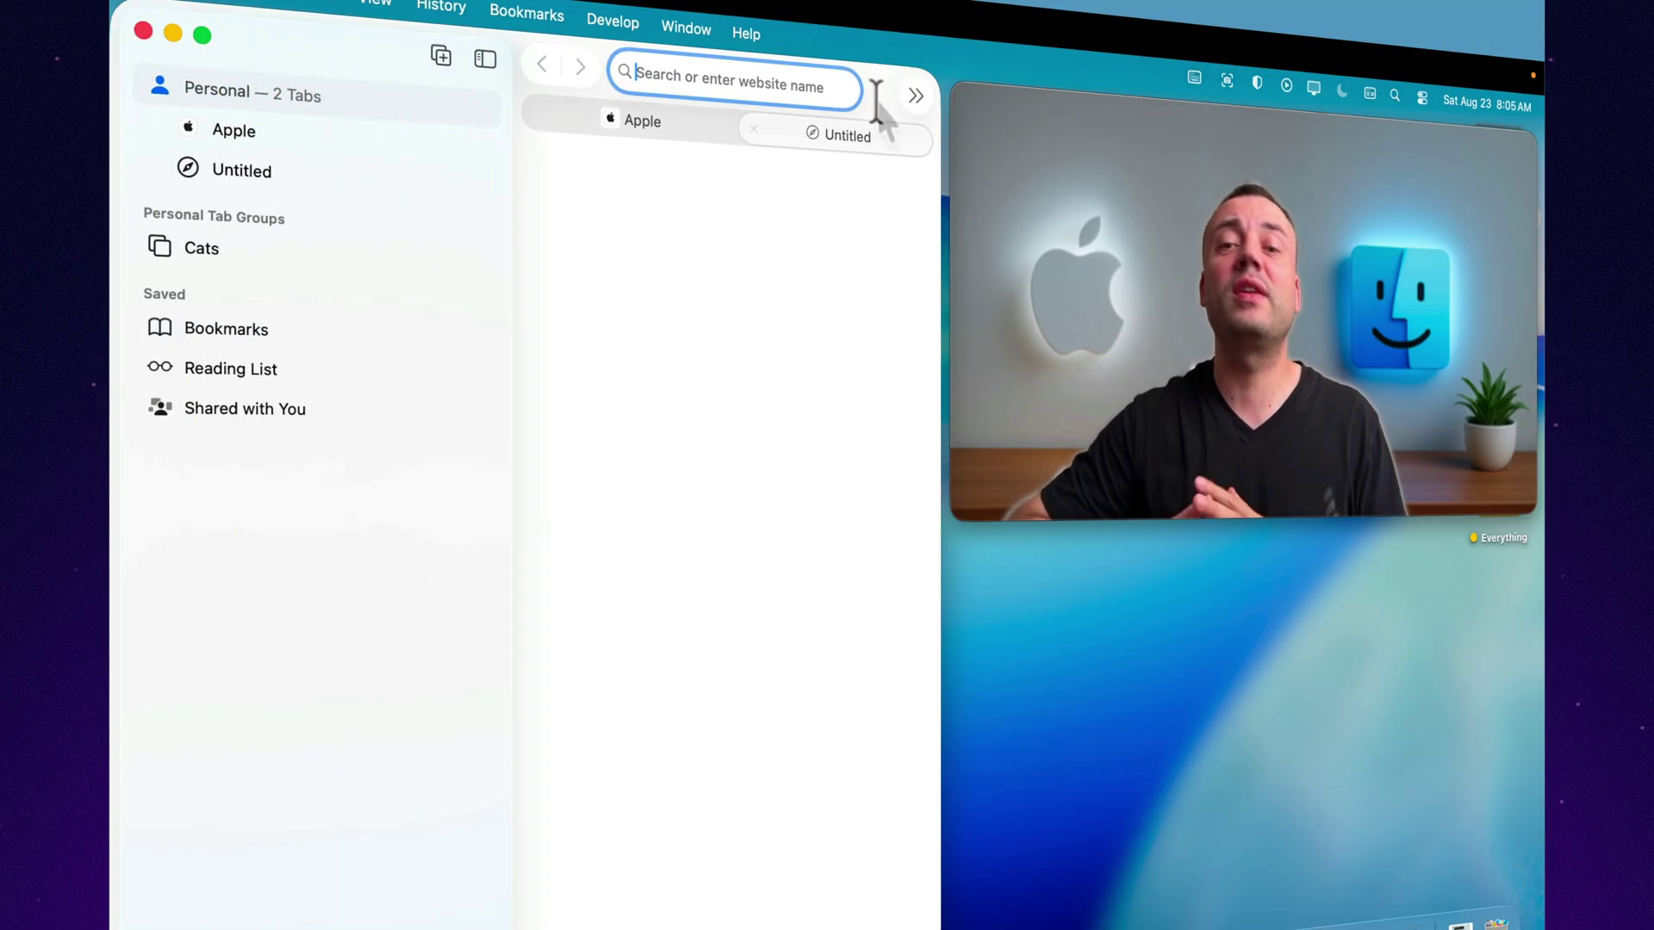
left_click(438, 55)
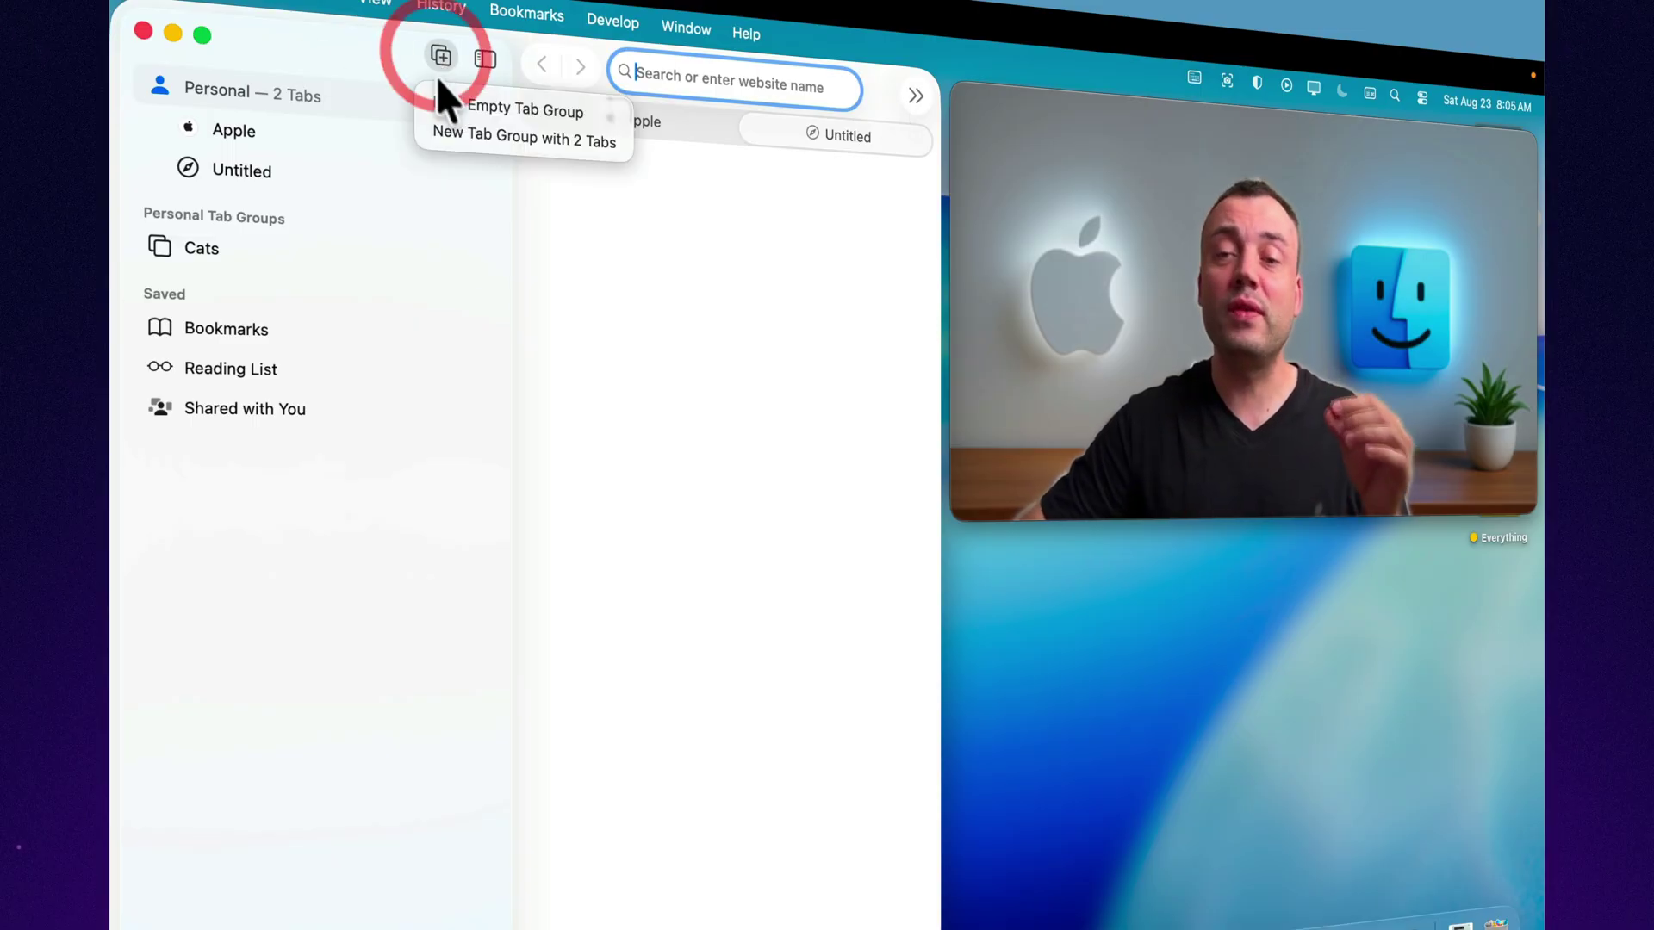
left_click(485, 59)
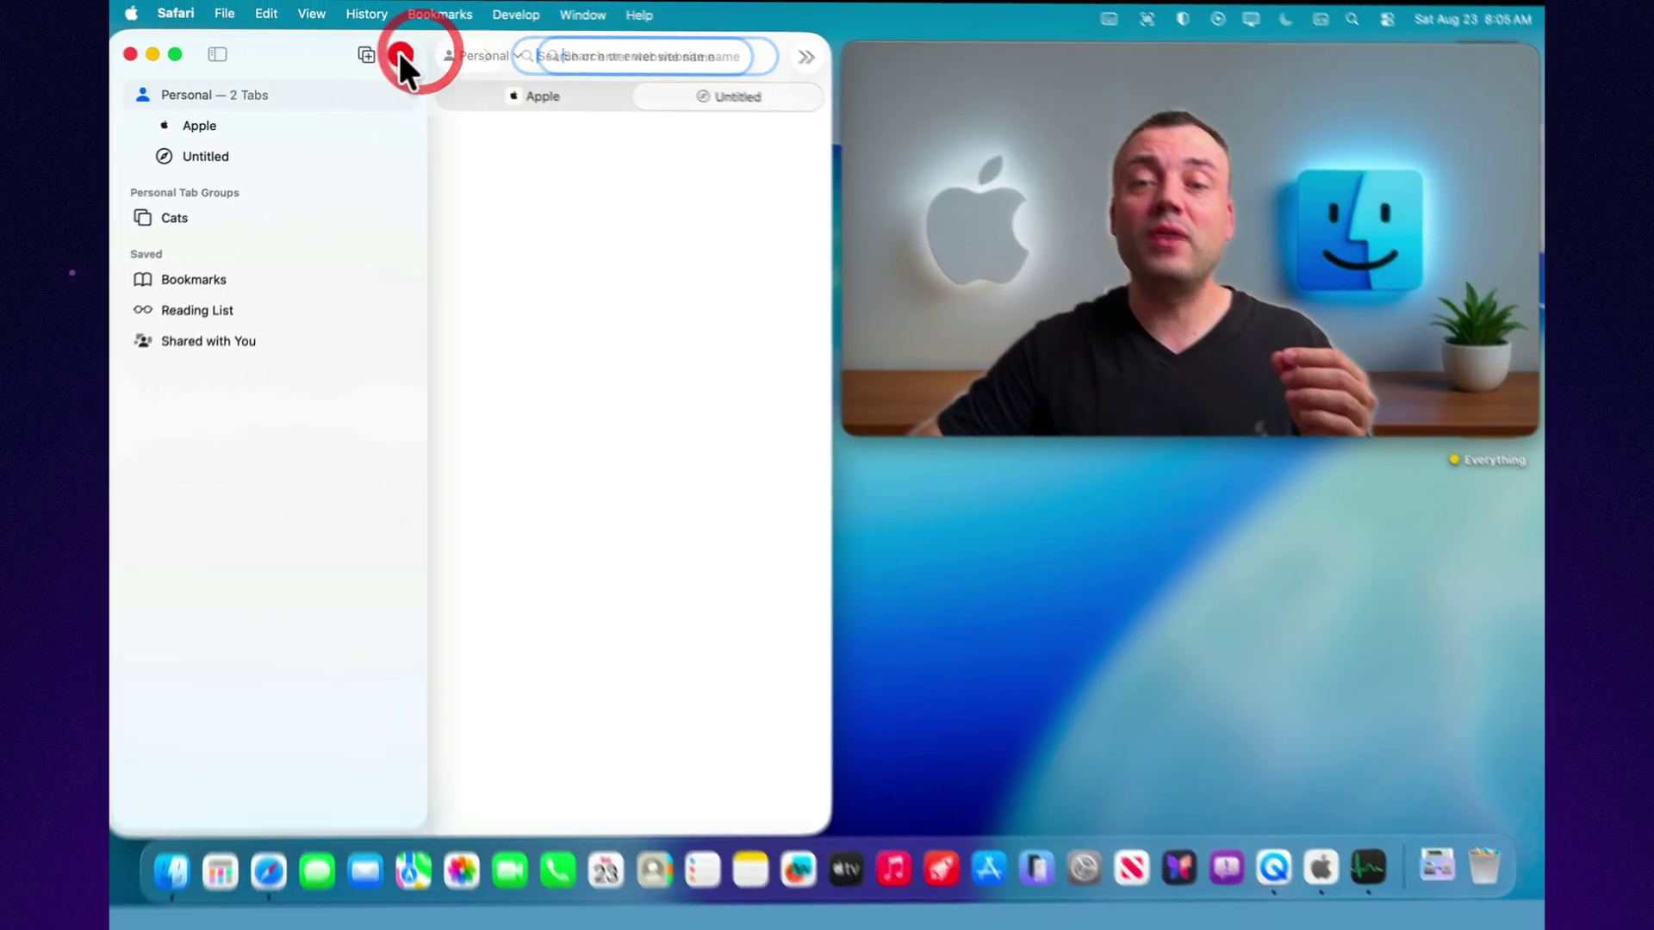